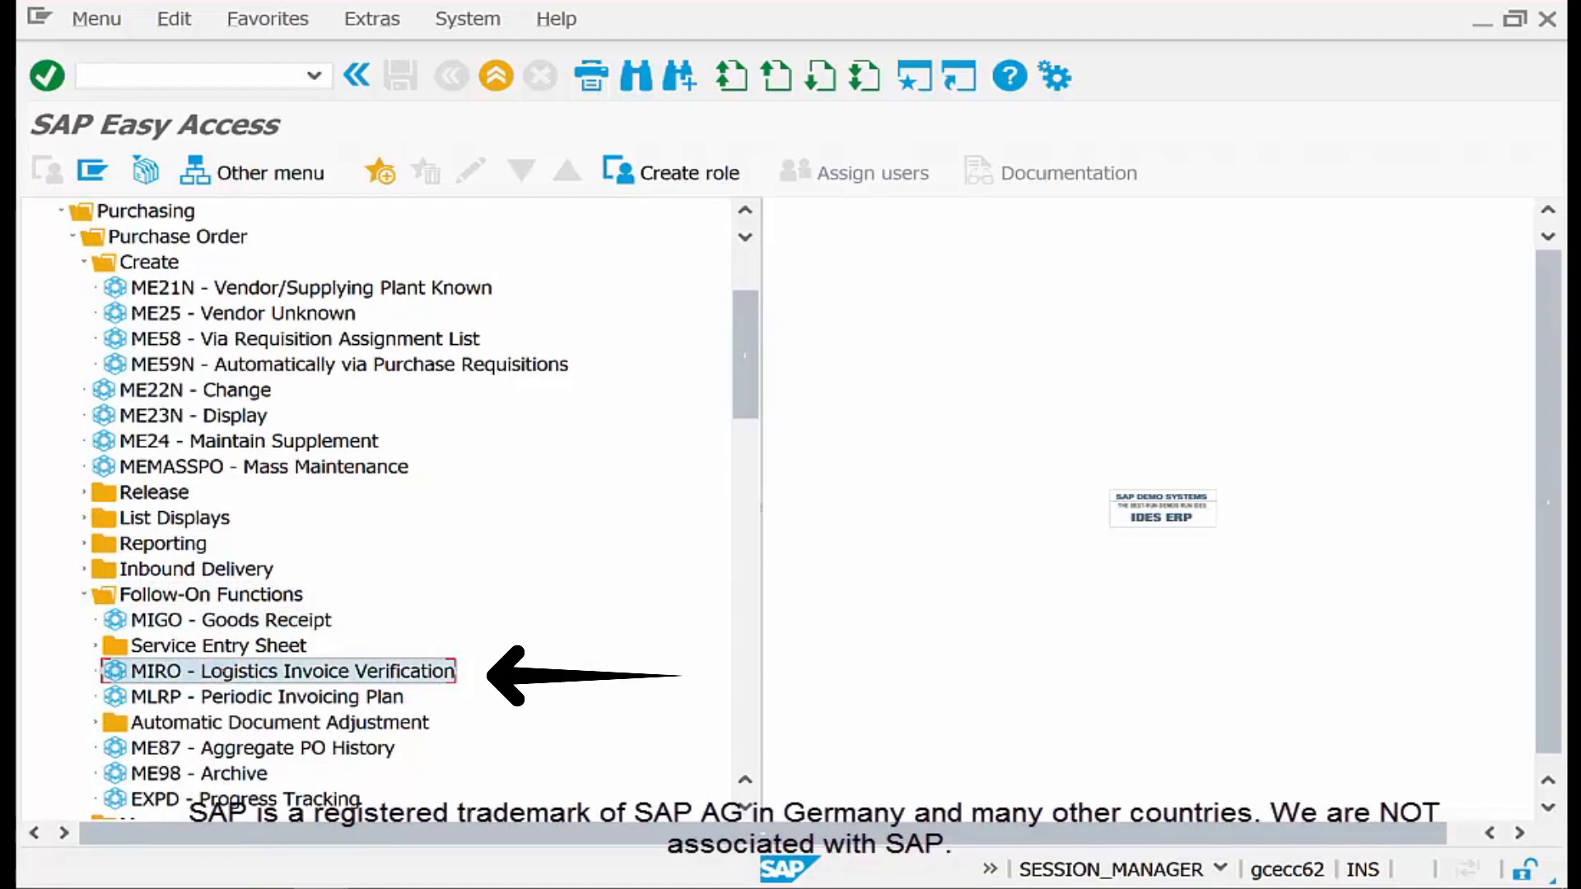
Step: Start Logistics Invoice Verification (MIRO) and enter 03.04.2016 as the invoice date
double_click(229, 669)
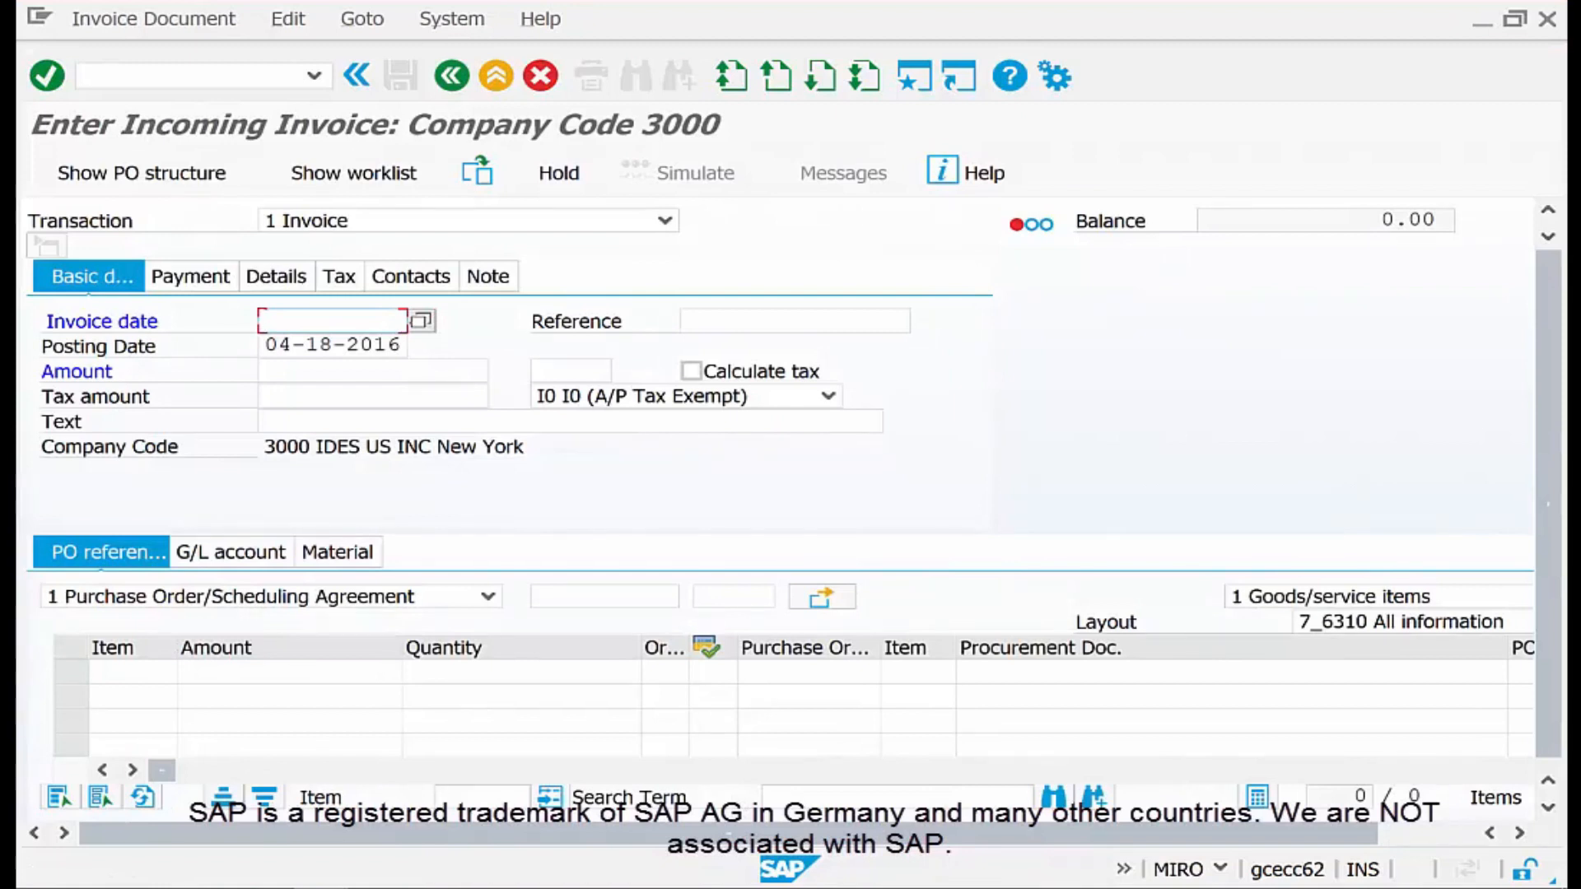
key("BackSpace")
key("Down")
key("Return")
left_click(449, 372)
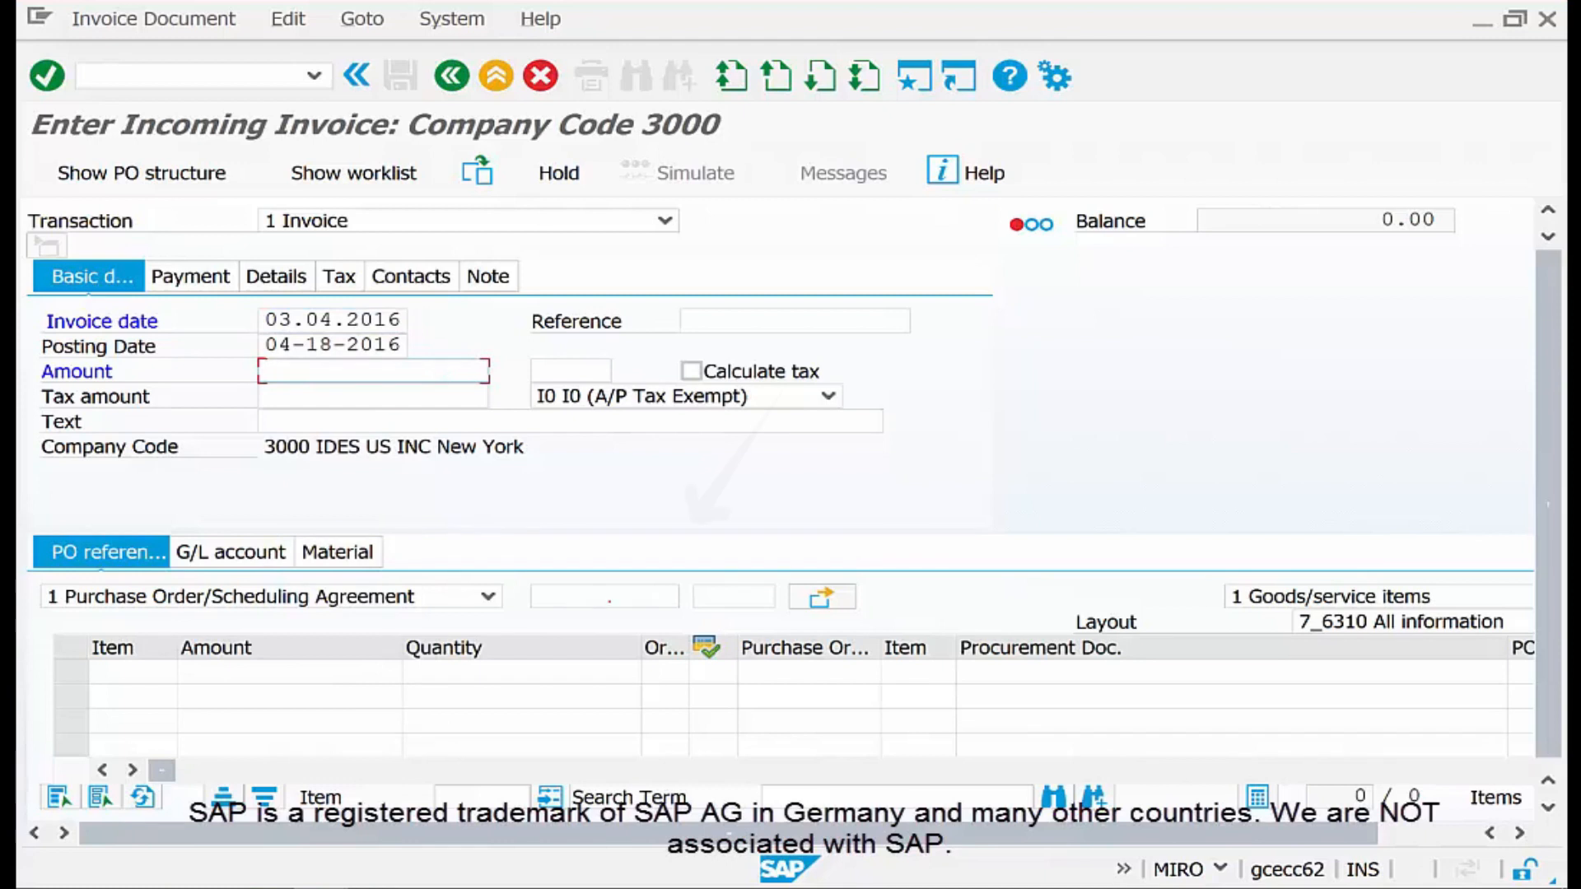
Step: Search the possible entries for the purchasing document, limiting the selection to vendor 1222
left_click(605, 596)
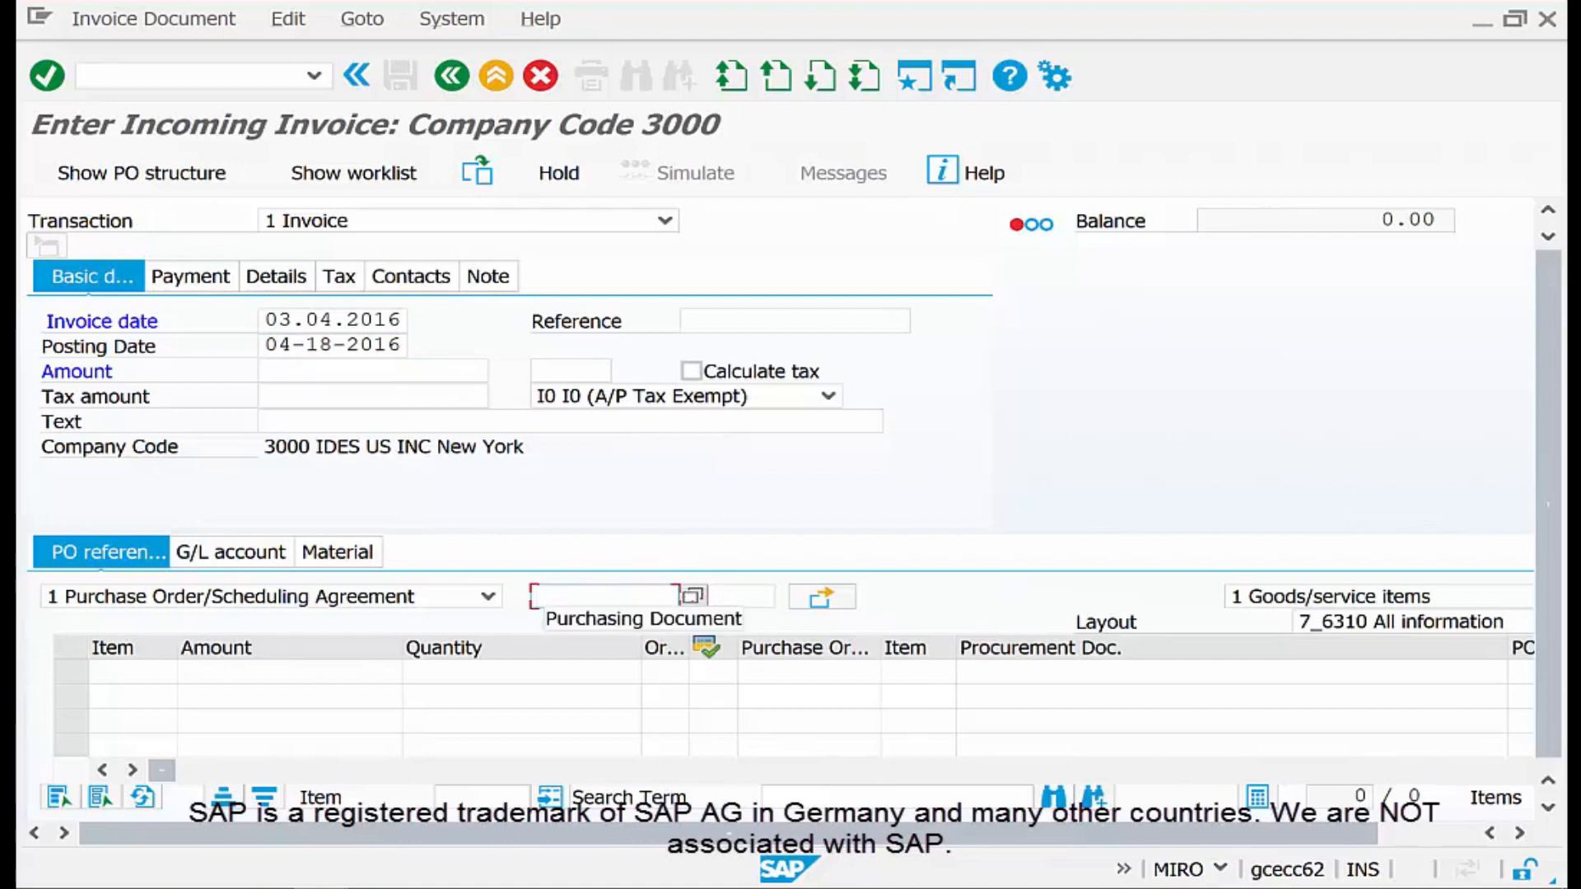
key("F4")
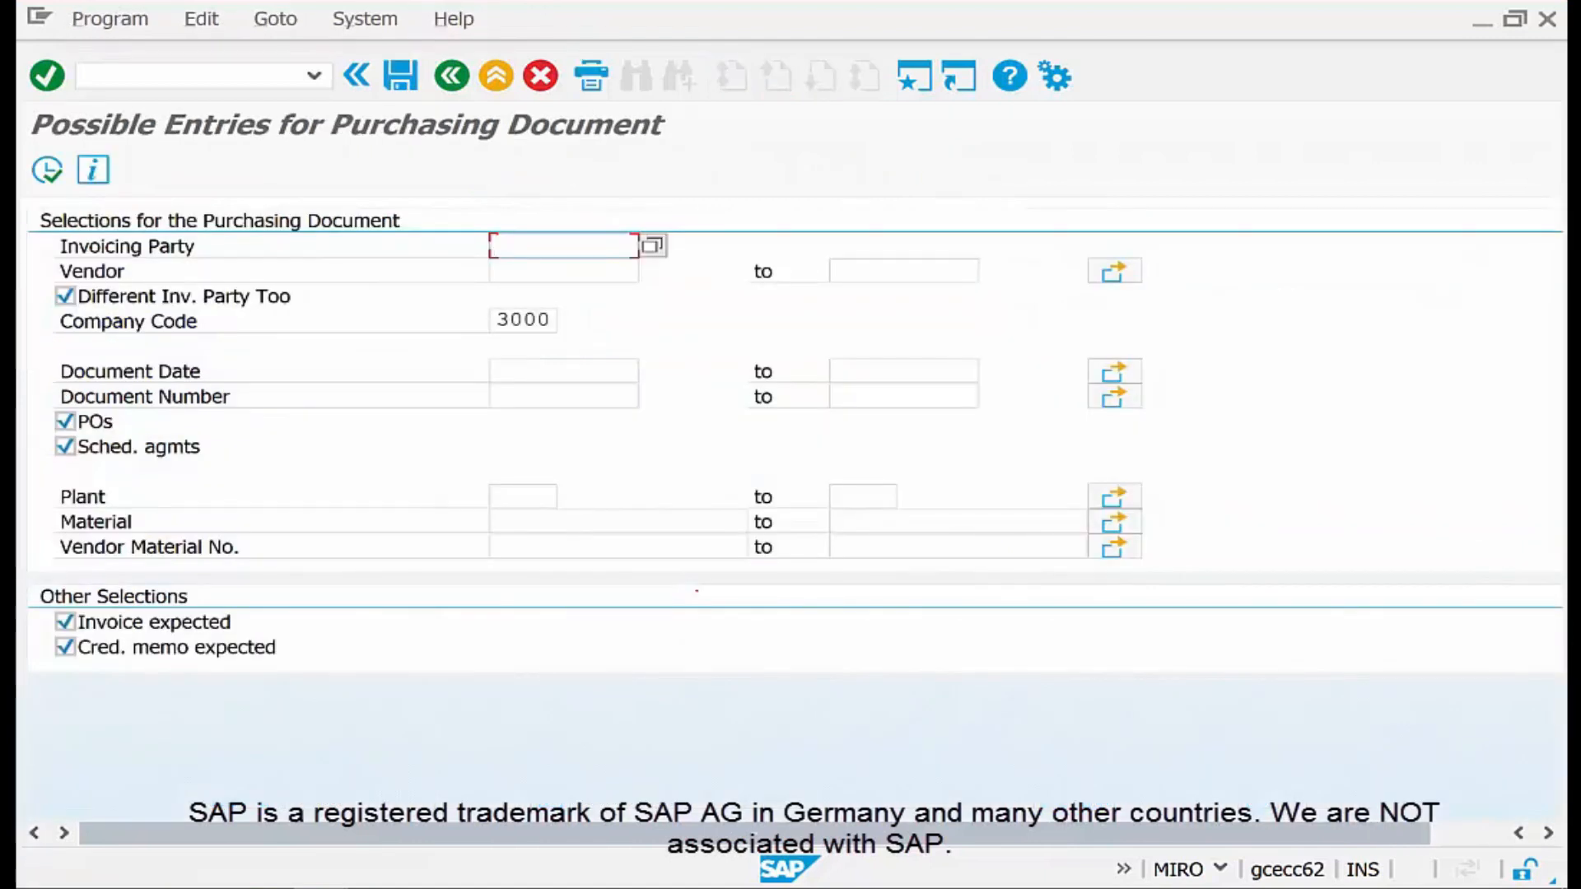
left_click(538, 268)
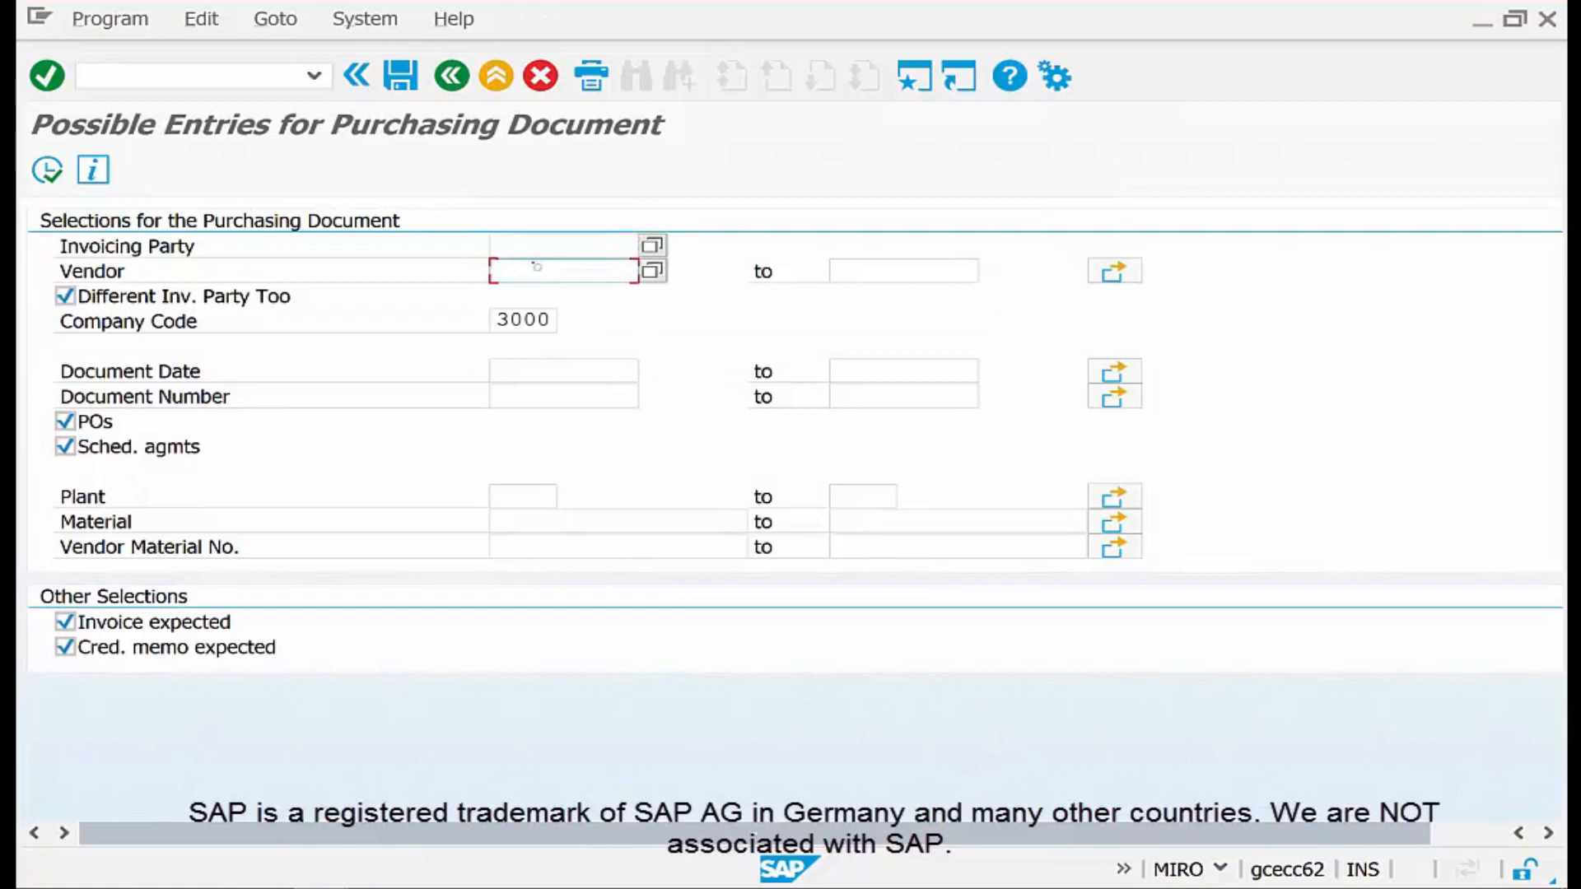
type("1")
key("Down")
key("Down")
key("Return")
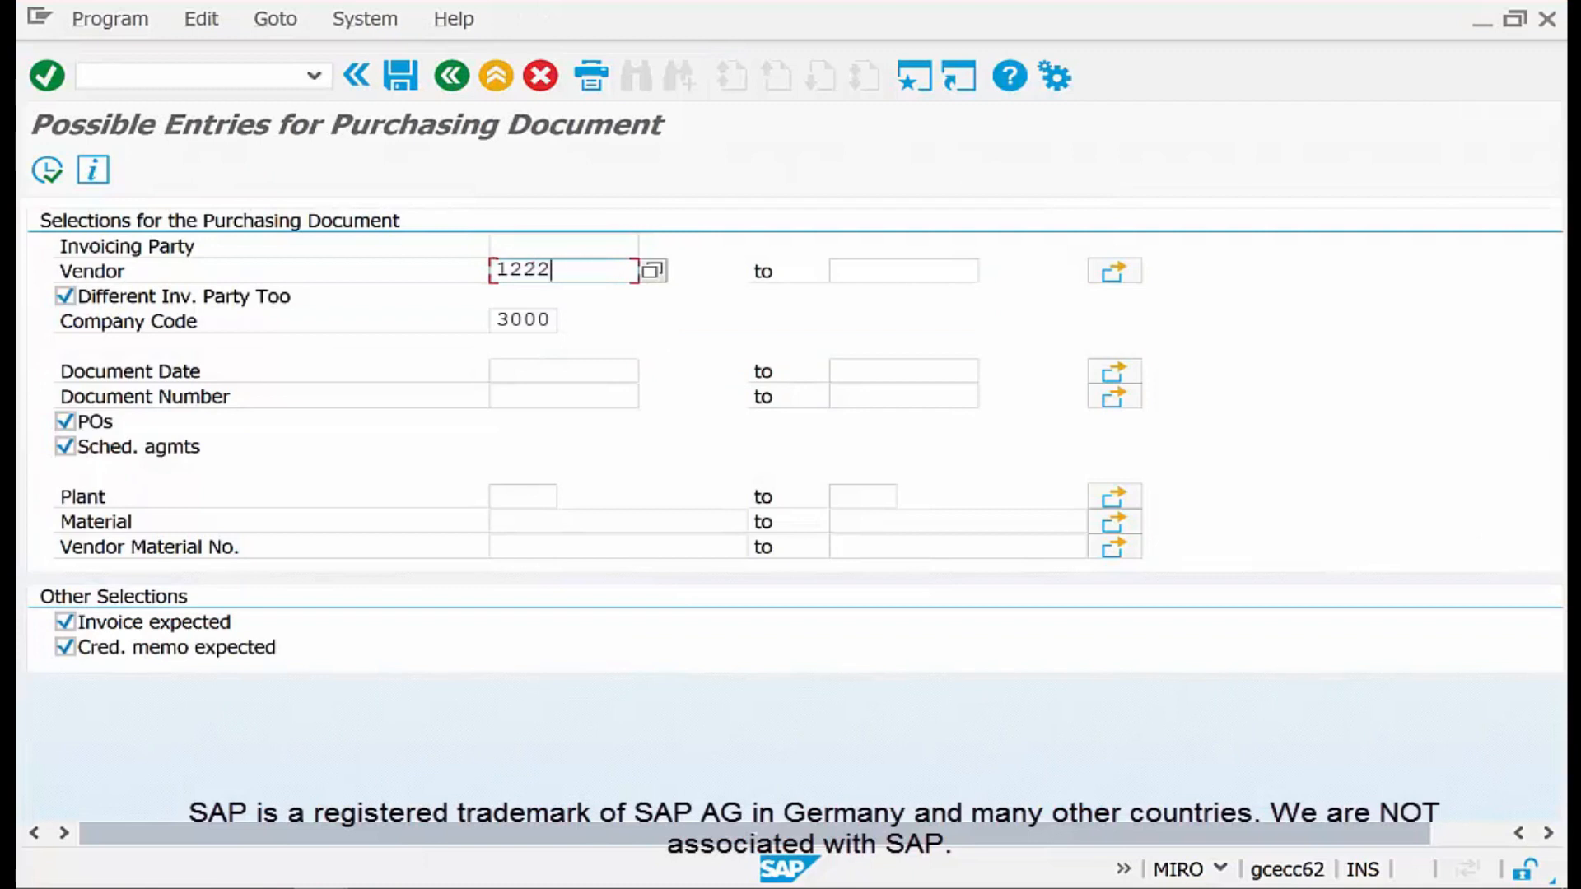
left_click(47, 170)
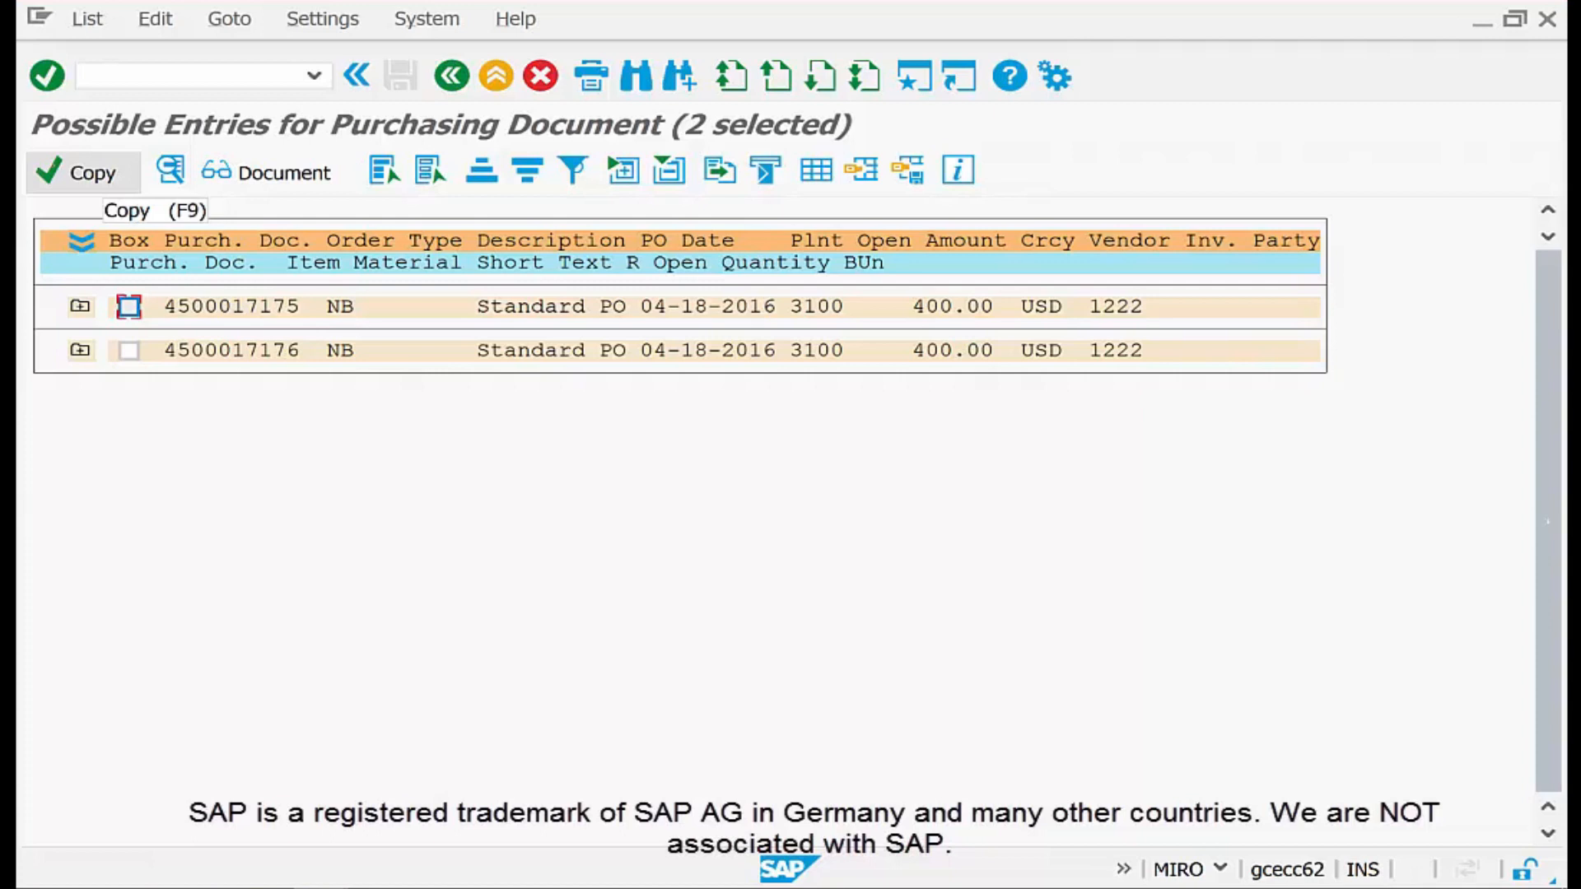
Step: Copy the first listed purchase order into the invoice and load its item
left_click(129, 307)
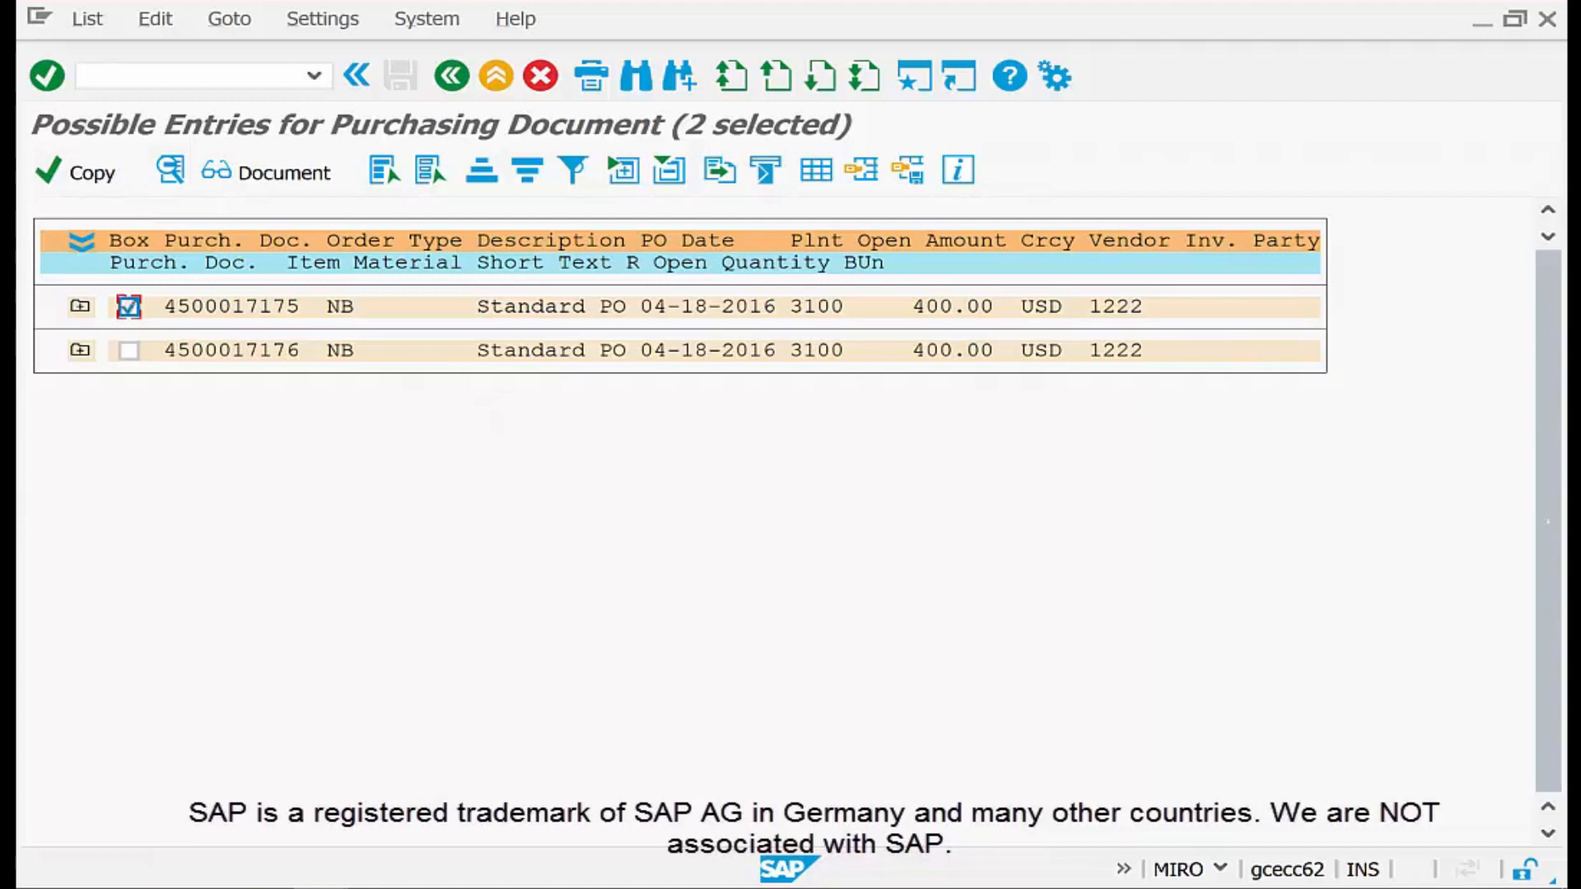
left_click(82, 172)
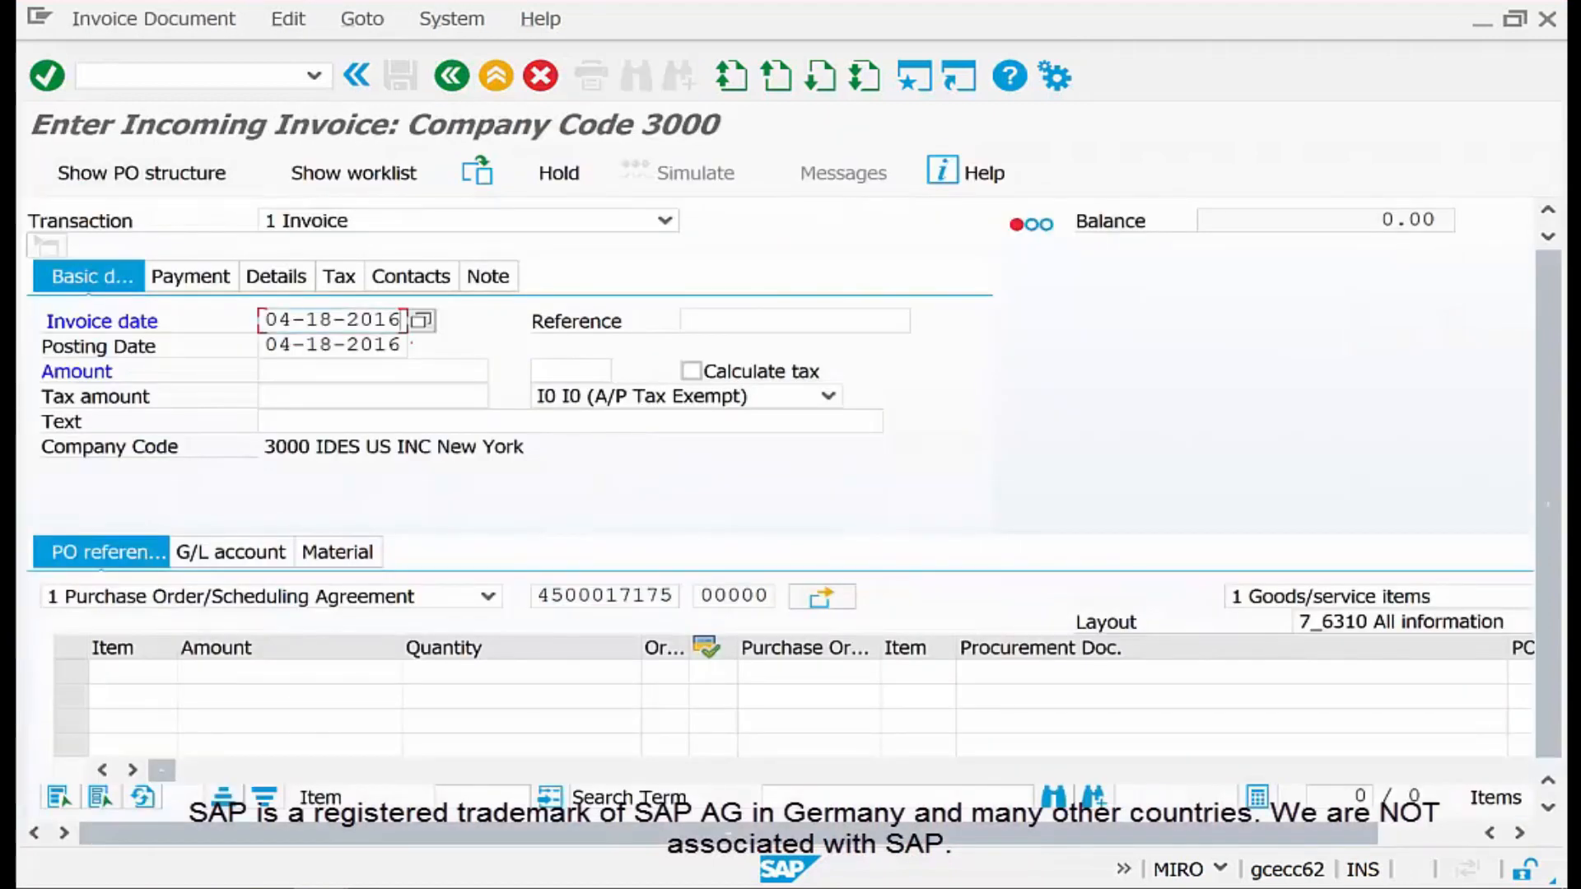
key("Return")
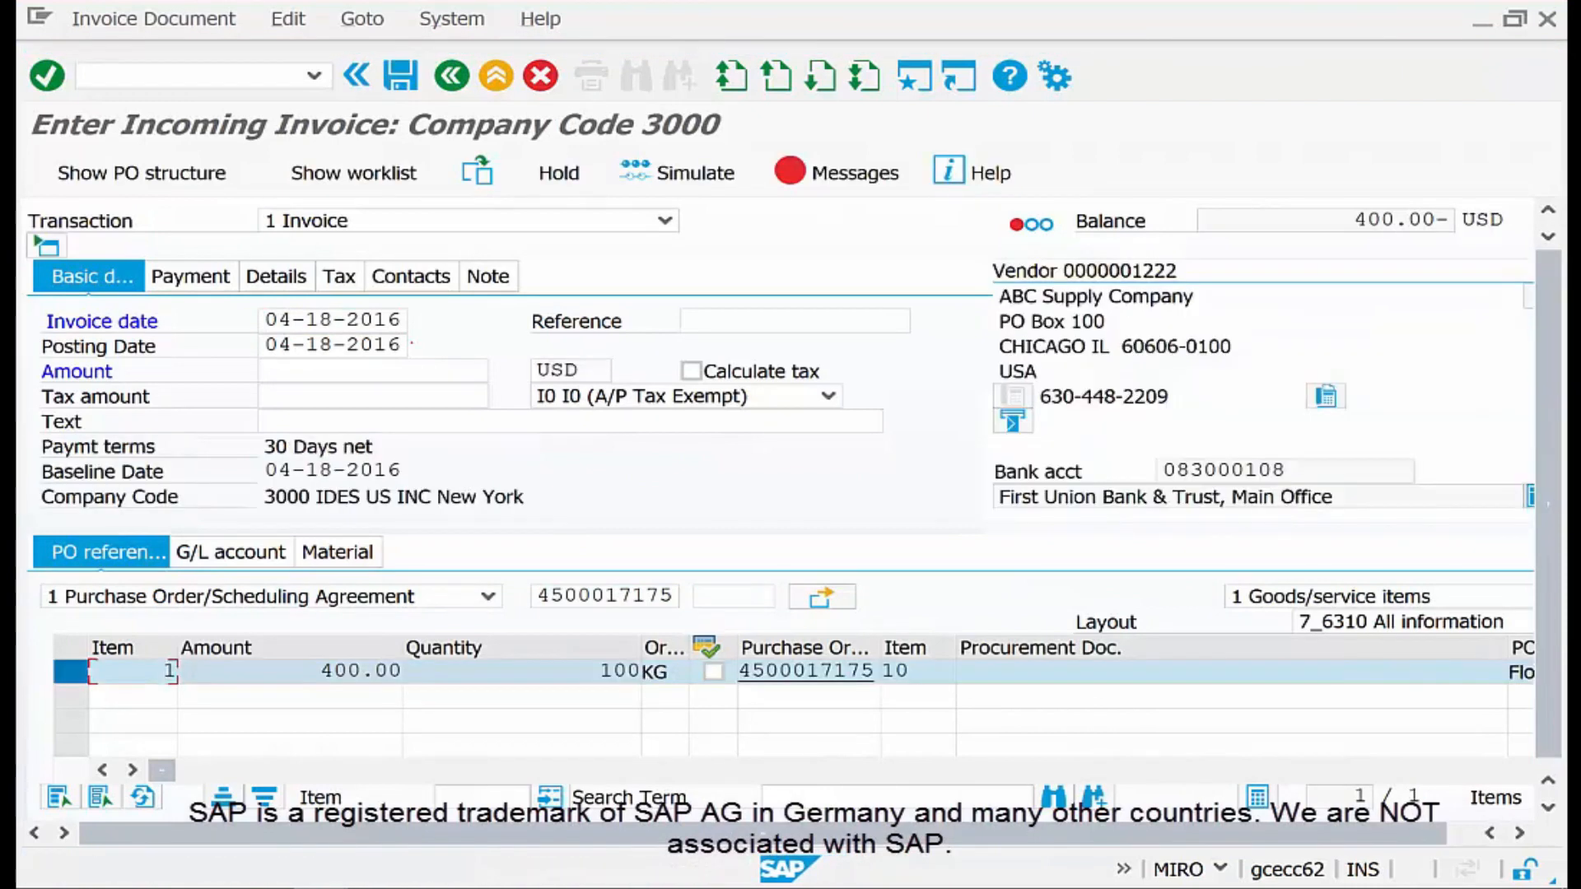
Step: Enter 400 as the invoice amount and post the invoice
double_click(1381, 220)
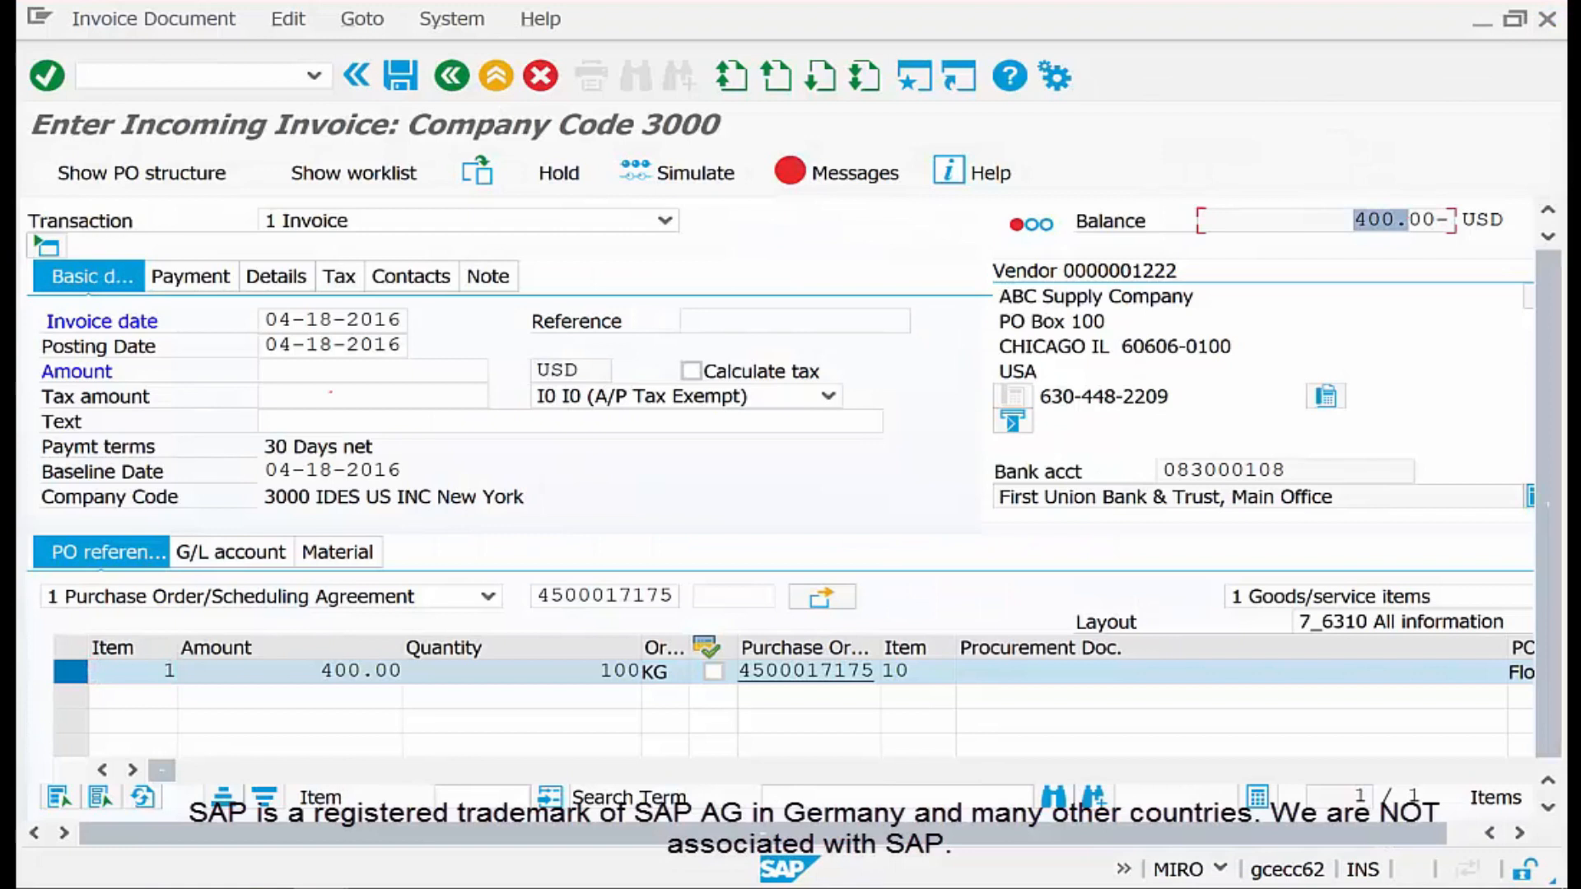
left_click(313, 370)
type("3")
key("BackSpace")
type("400")
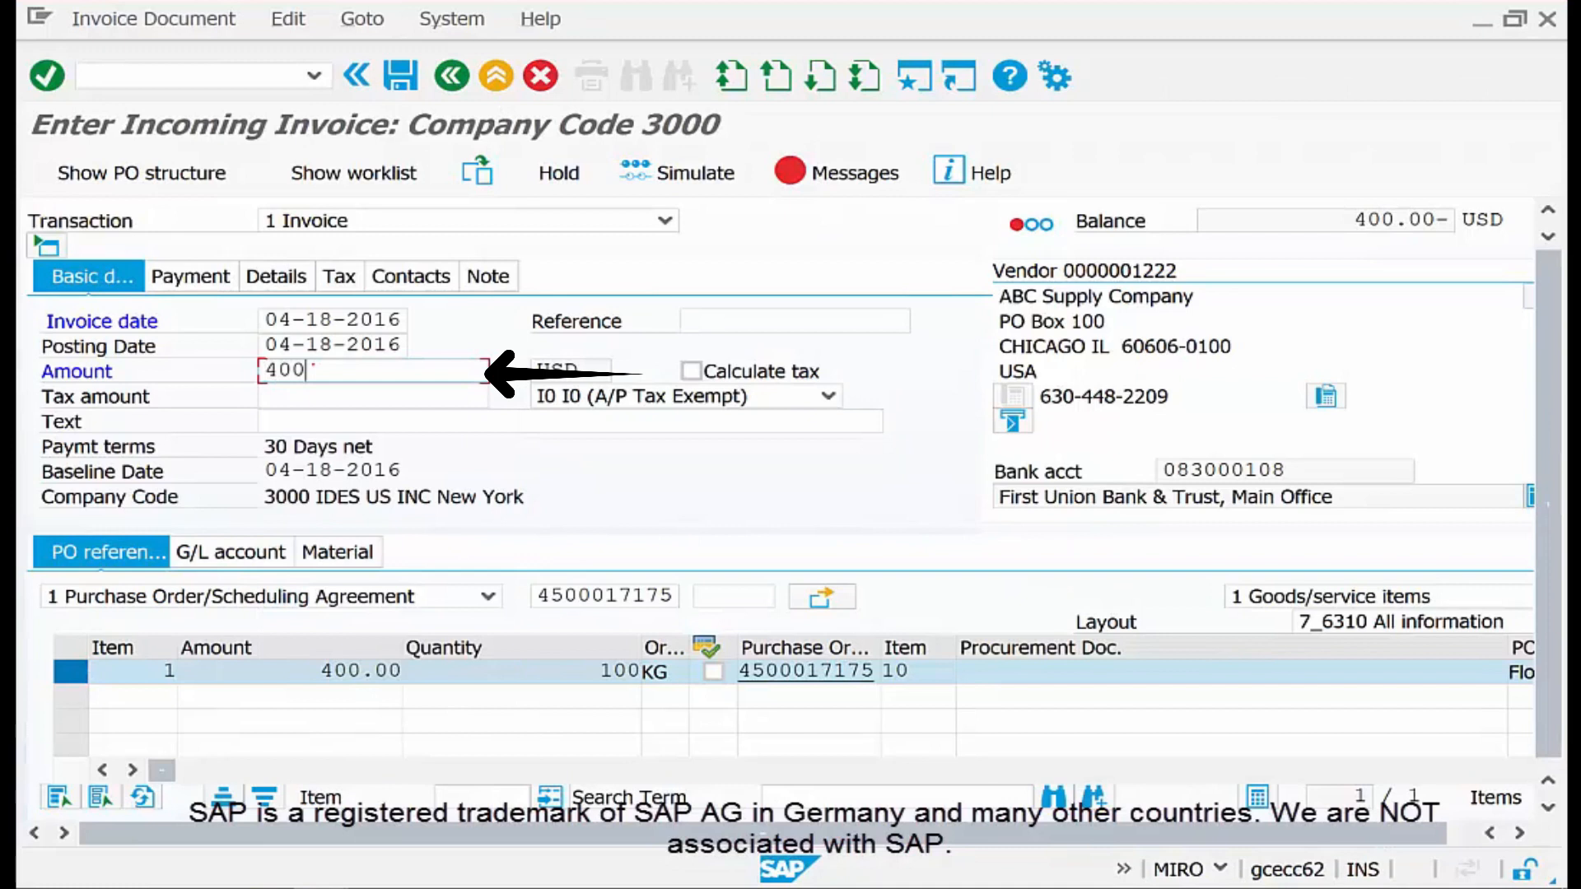
key("Return")
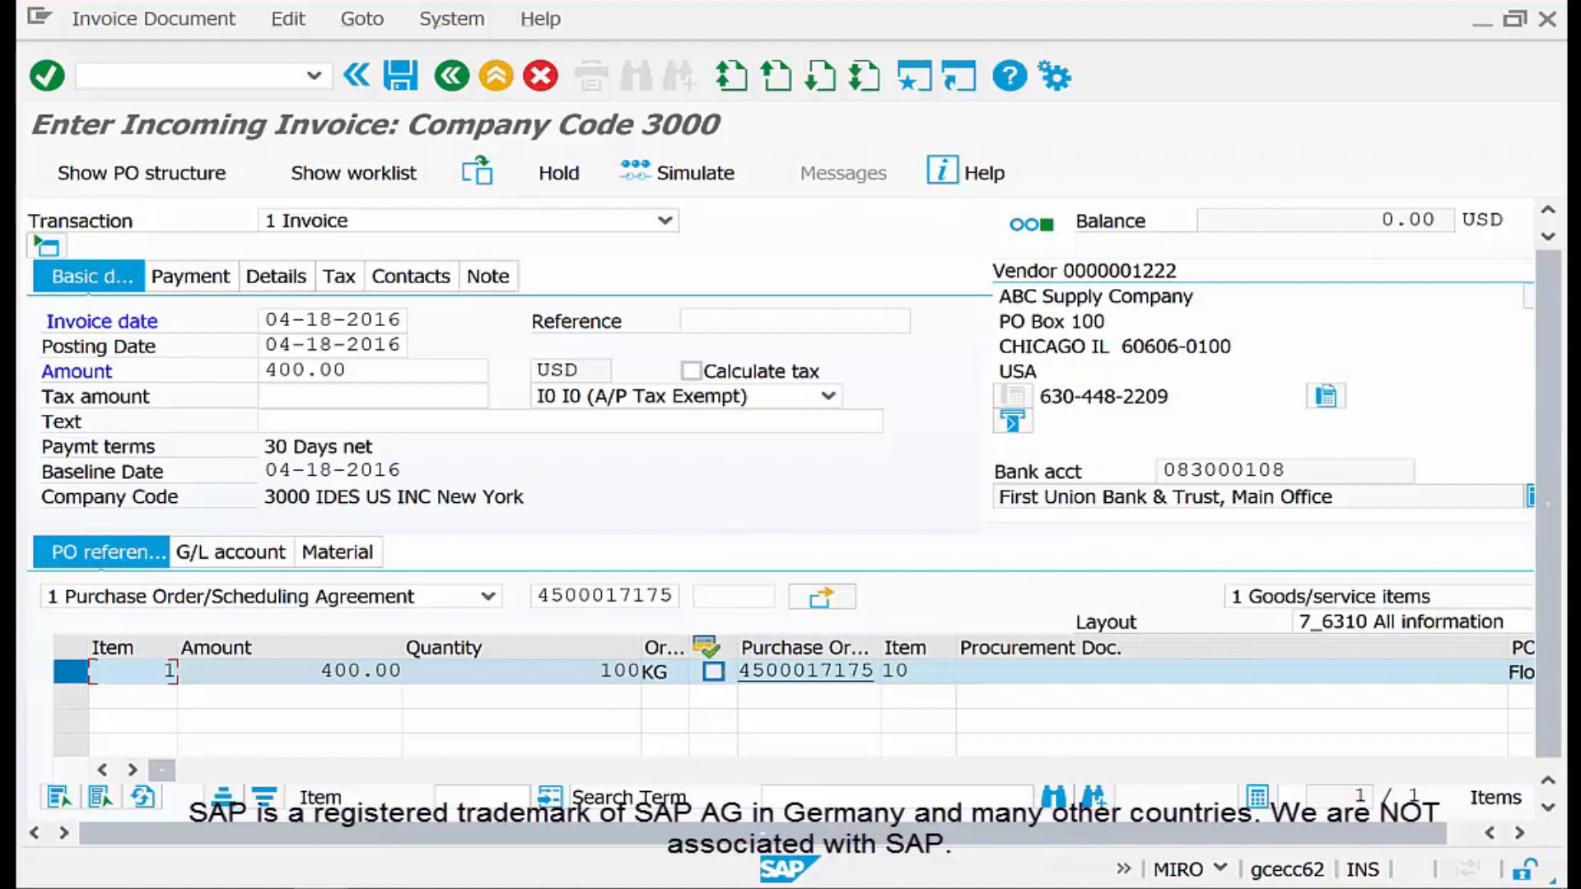
key("ctrl+s")
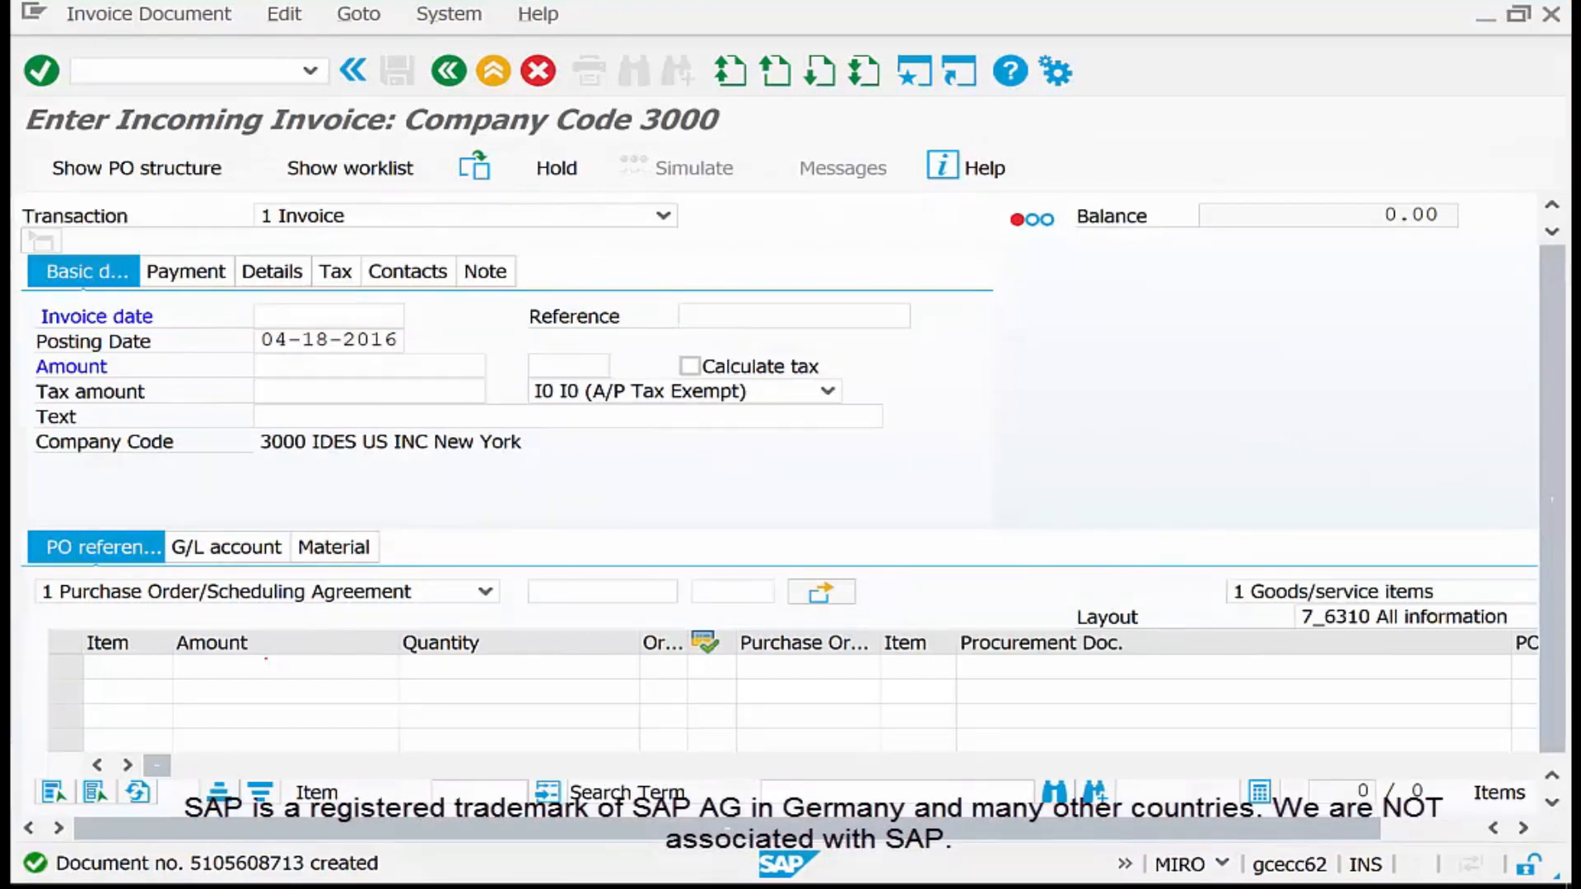
Step: Display the invoiced purchase order in ME23N and open its item's purchase order history
key("F3")
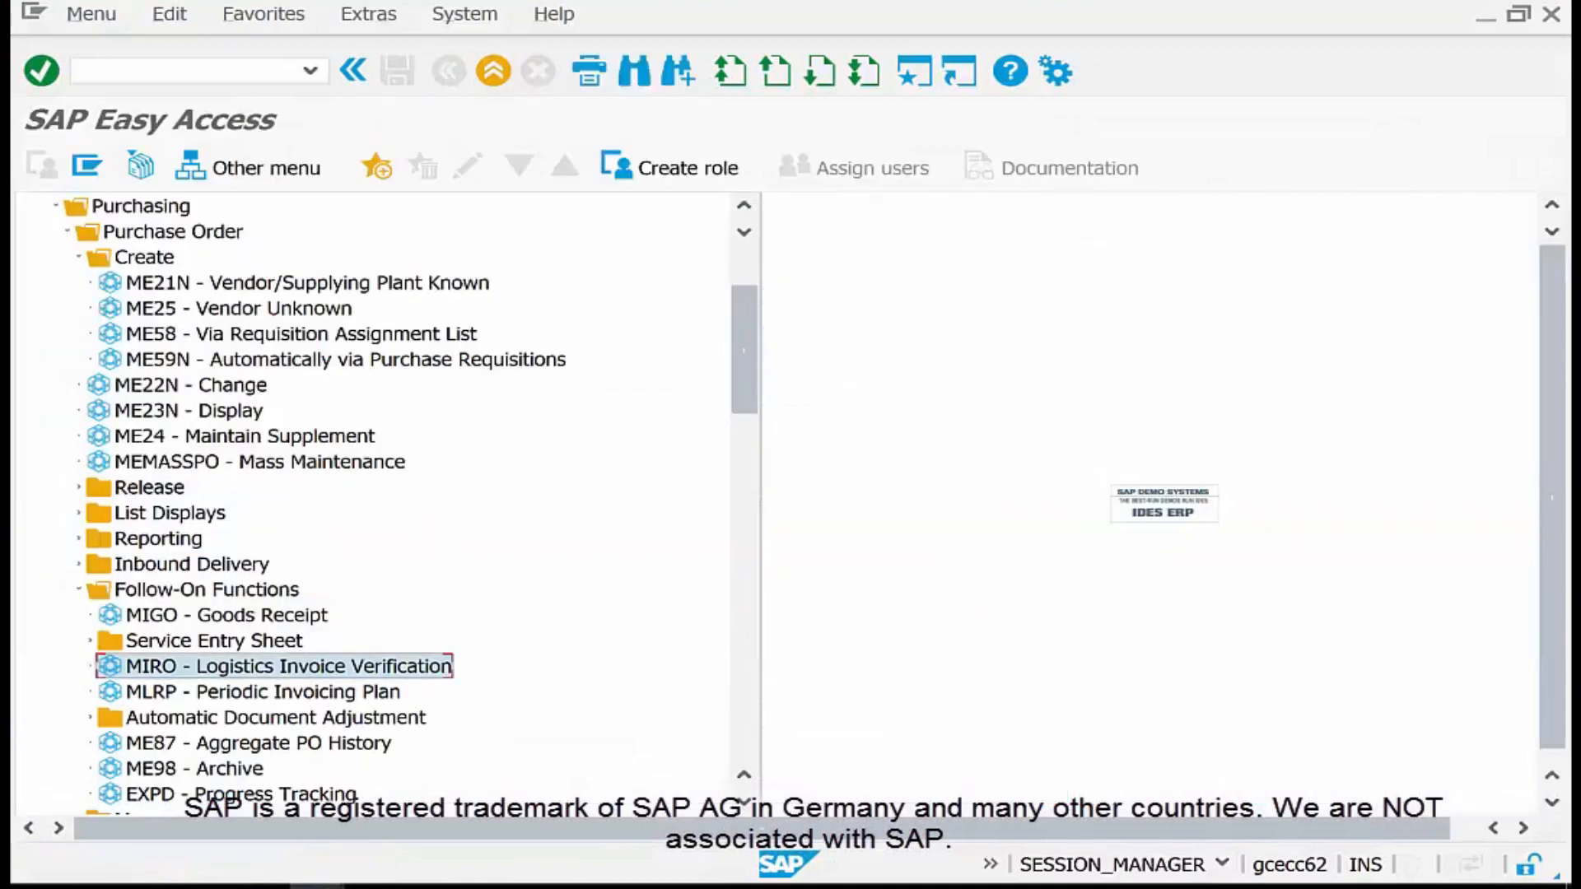
double_click(201, 411)
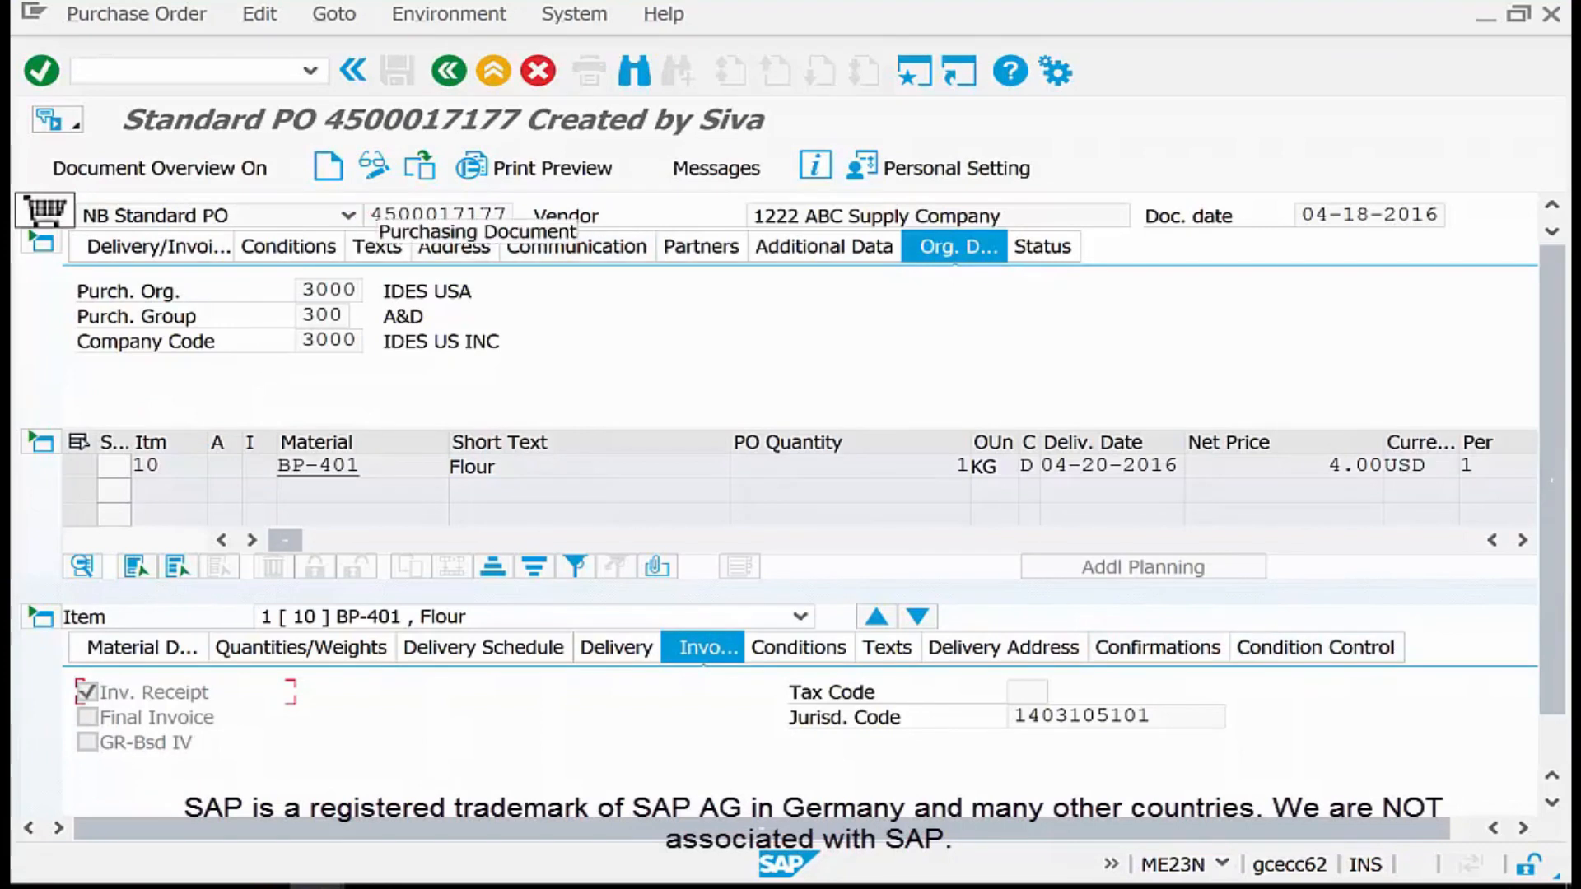
double_click(436, 215)
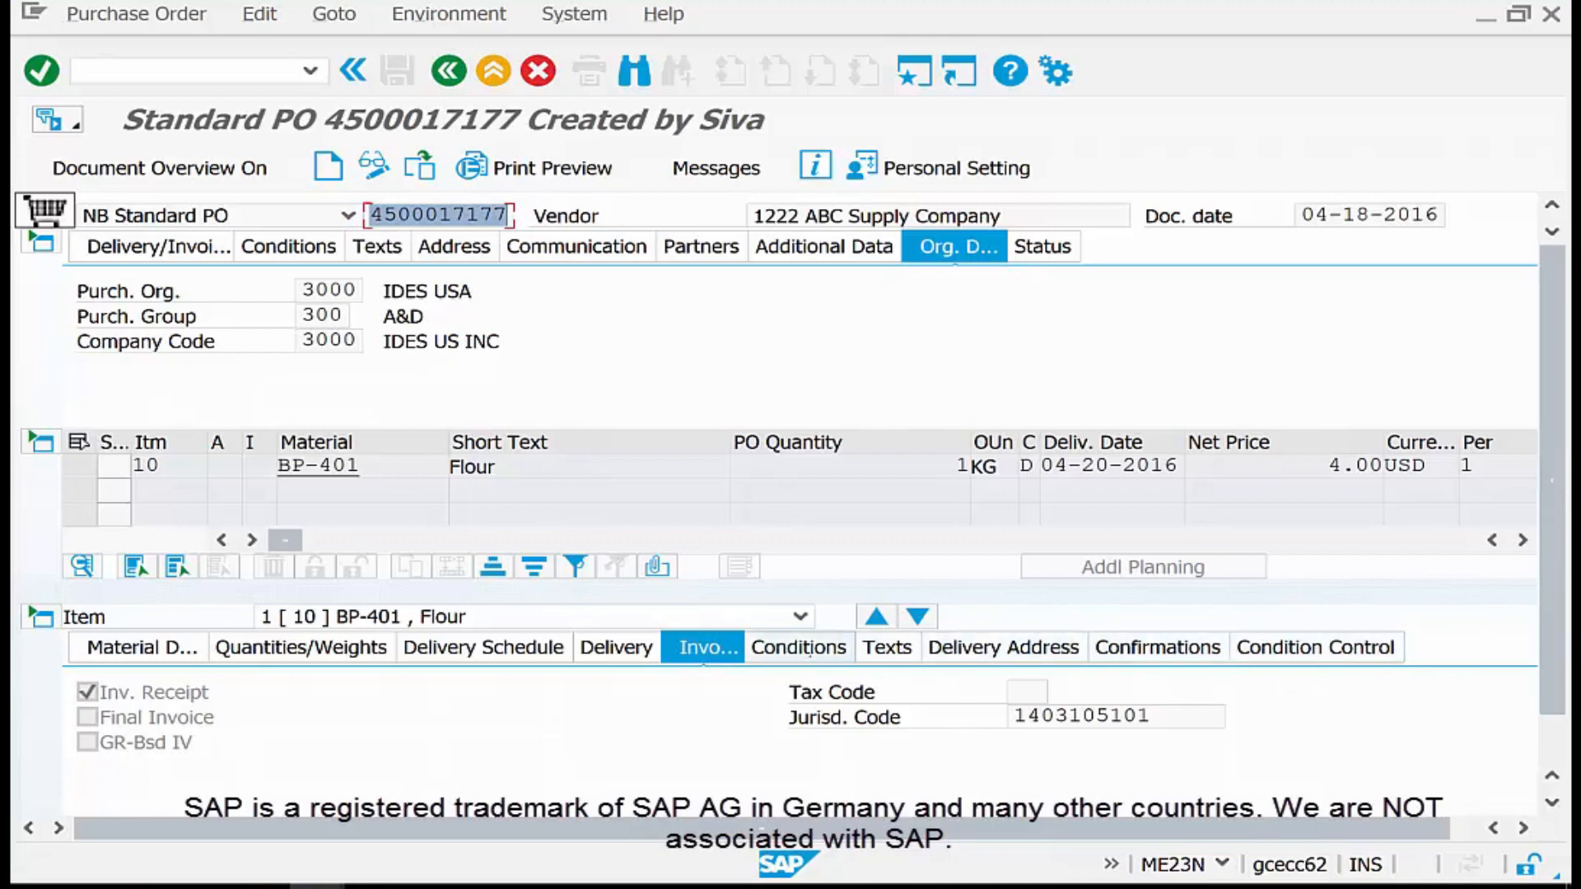
left_click(574, 316)
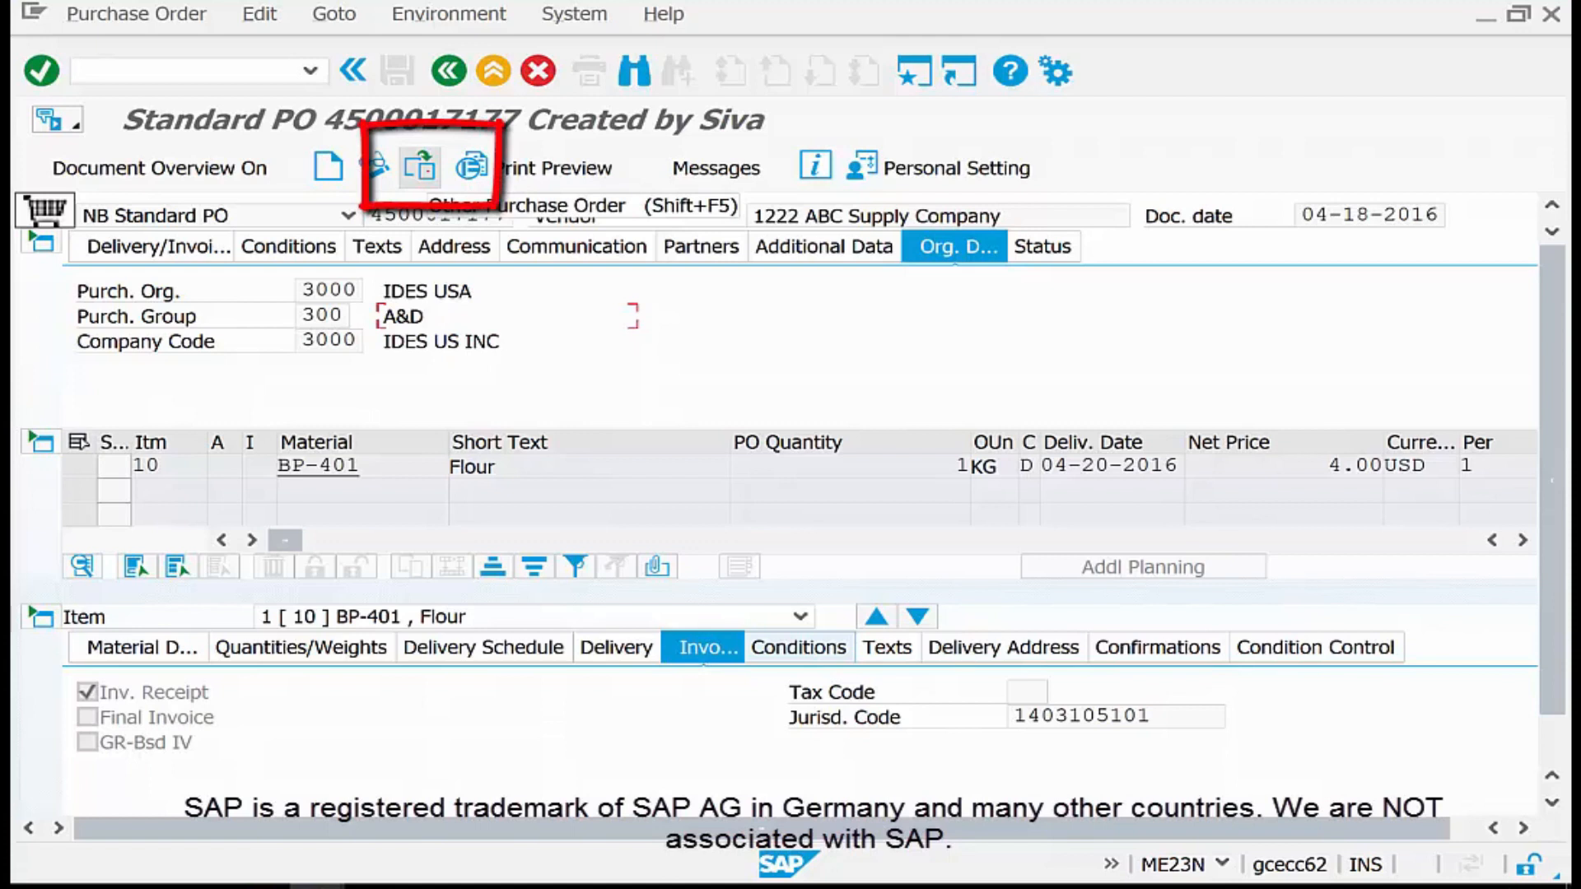
left_click(419, 167)
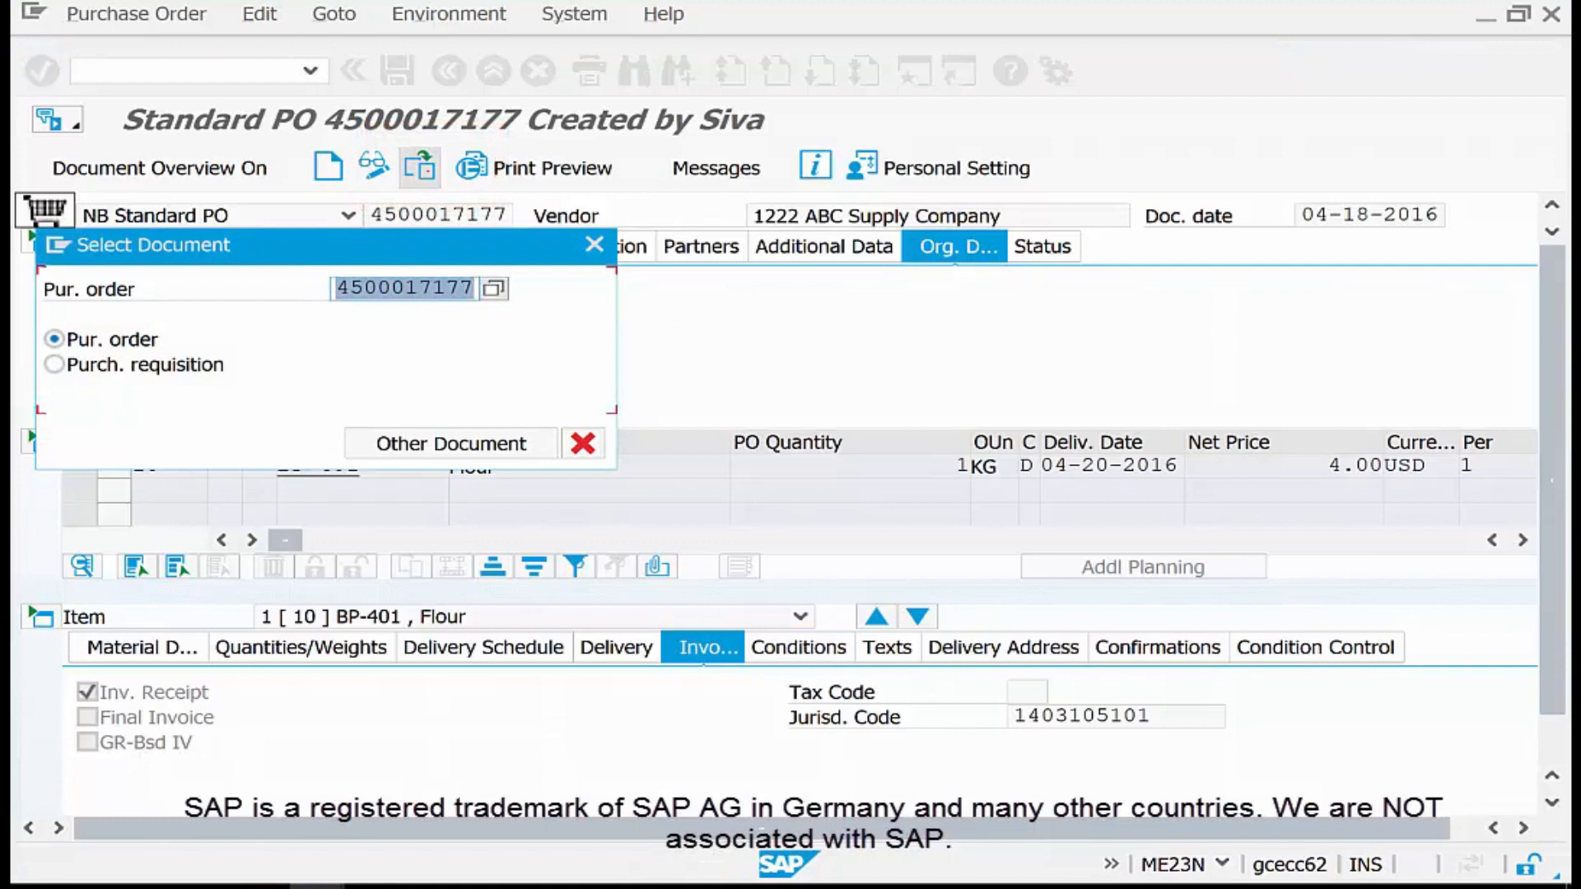
key("BackSpace")
type("4500017175")
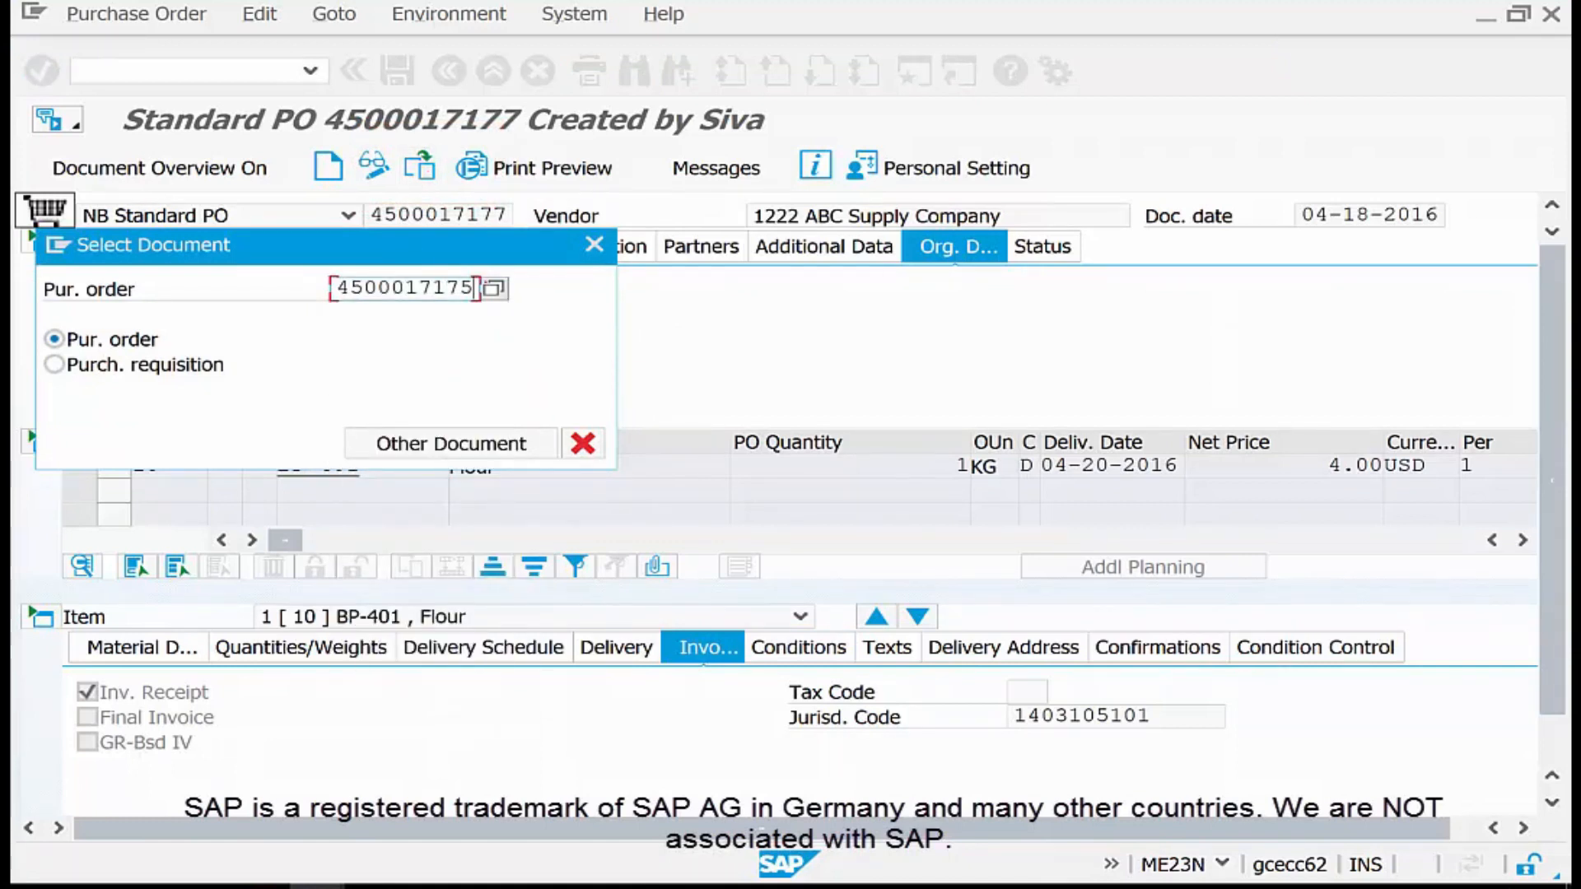
left_click(495, 435)
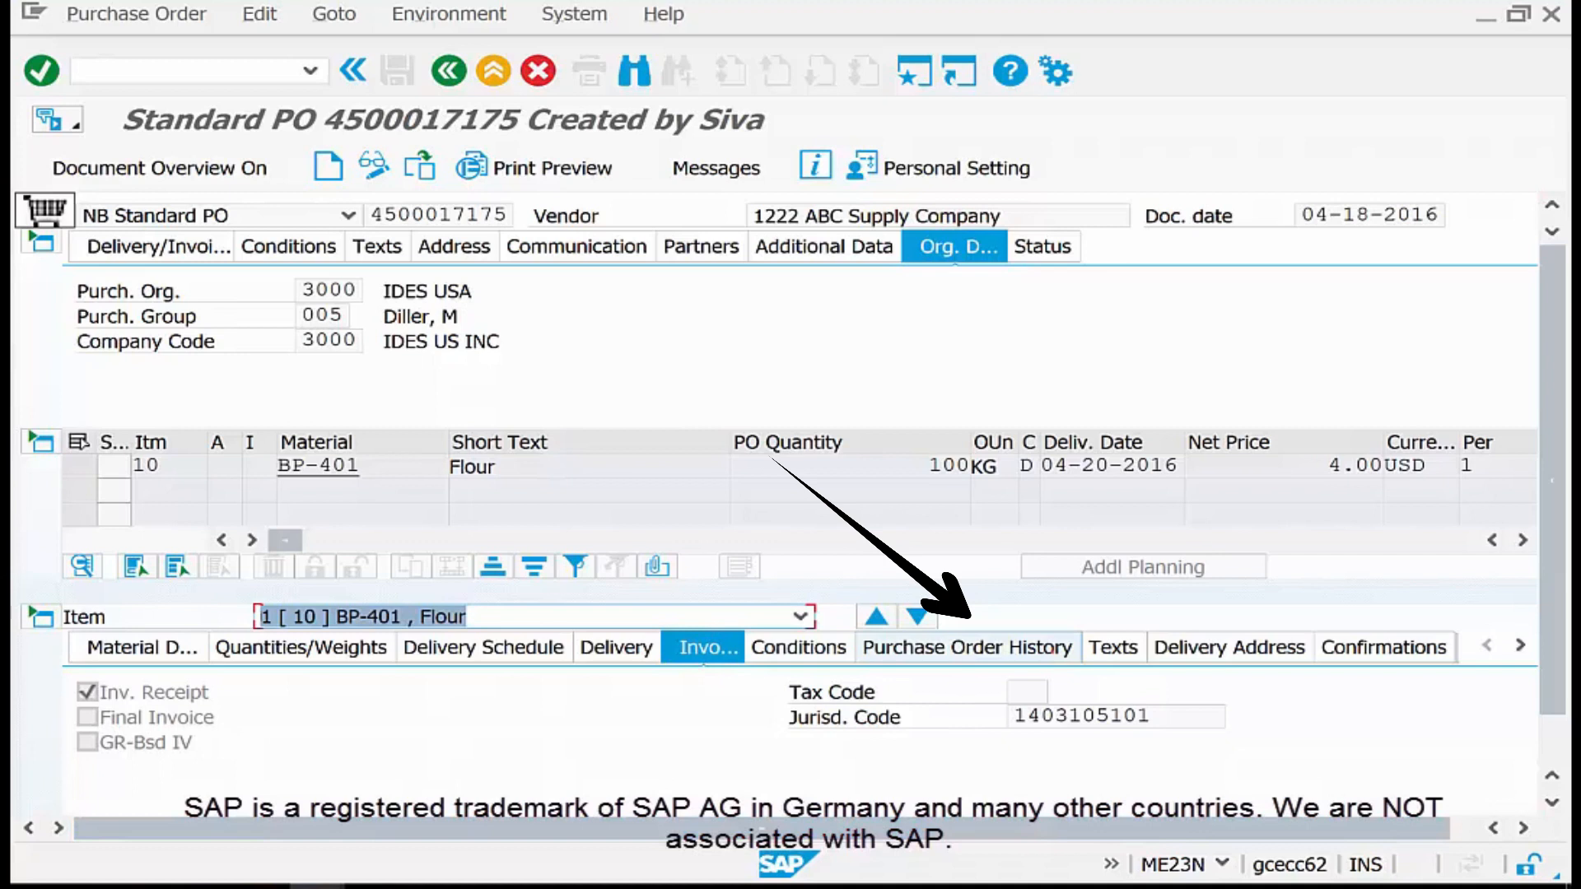
left_click(1052, 651)
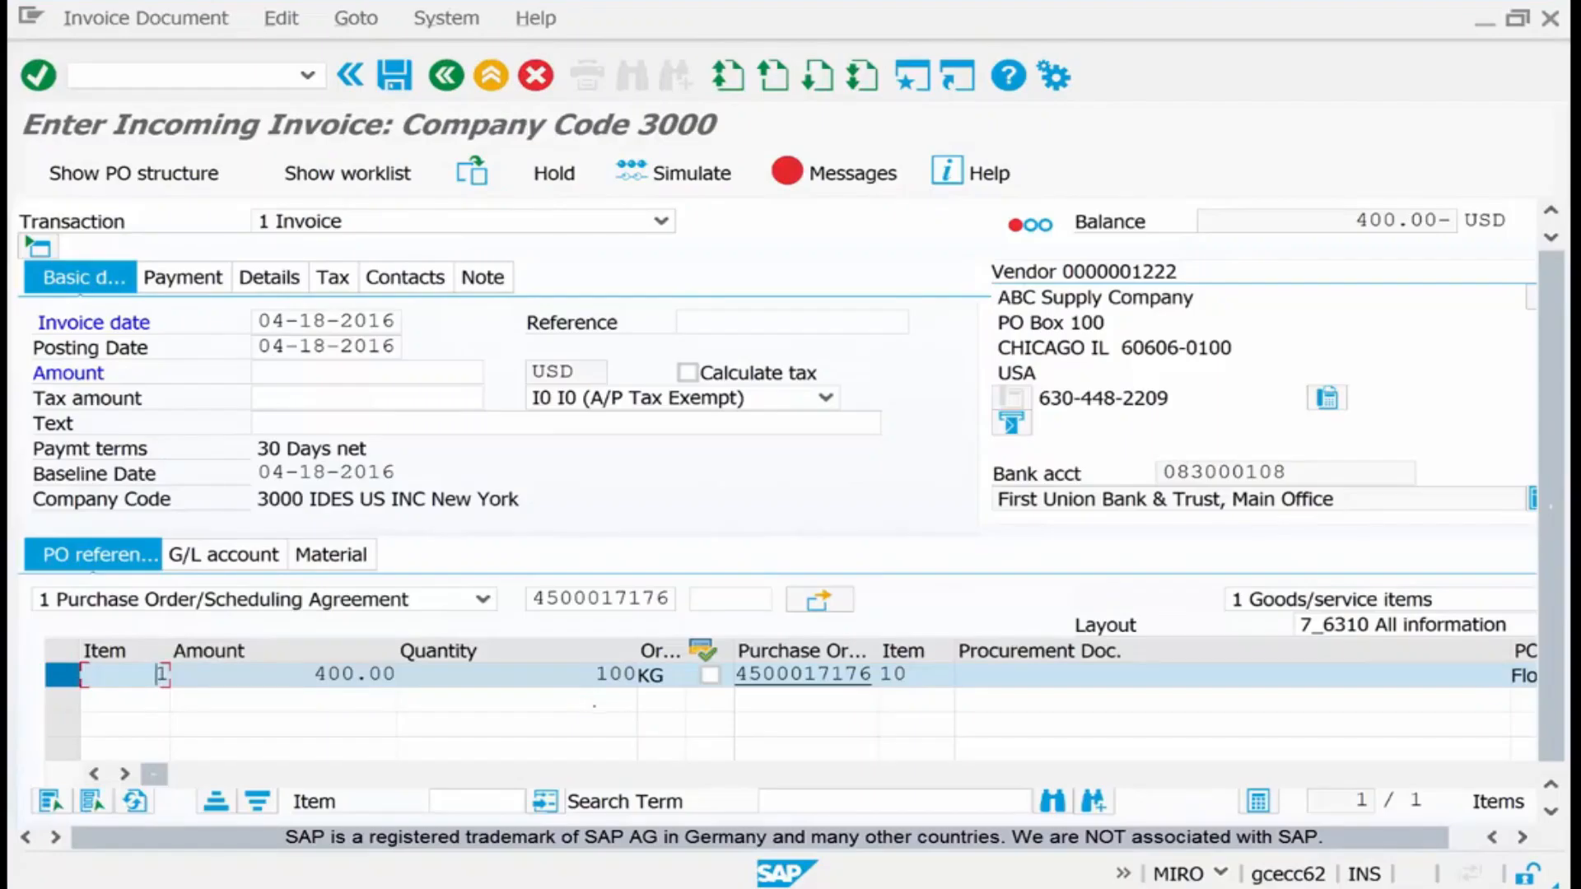
Step: Enter 400 as the amount of the incoming invoice for the second purchase order
left_click_drag(1353, 218, 1397, 218)
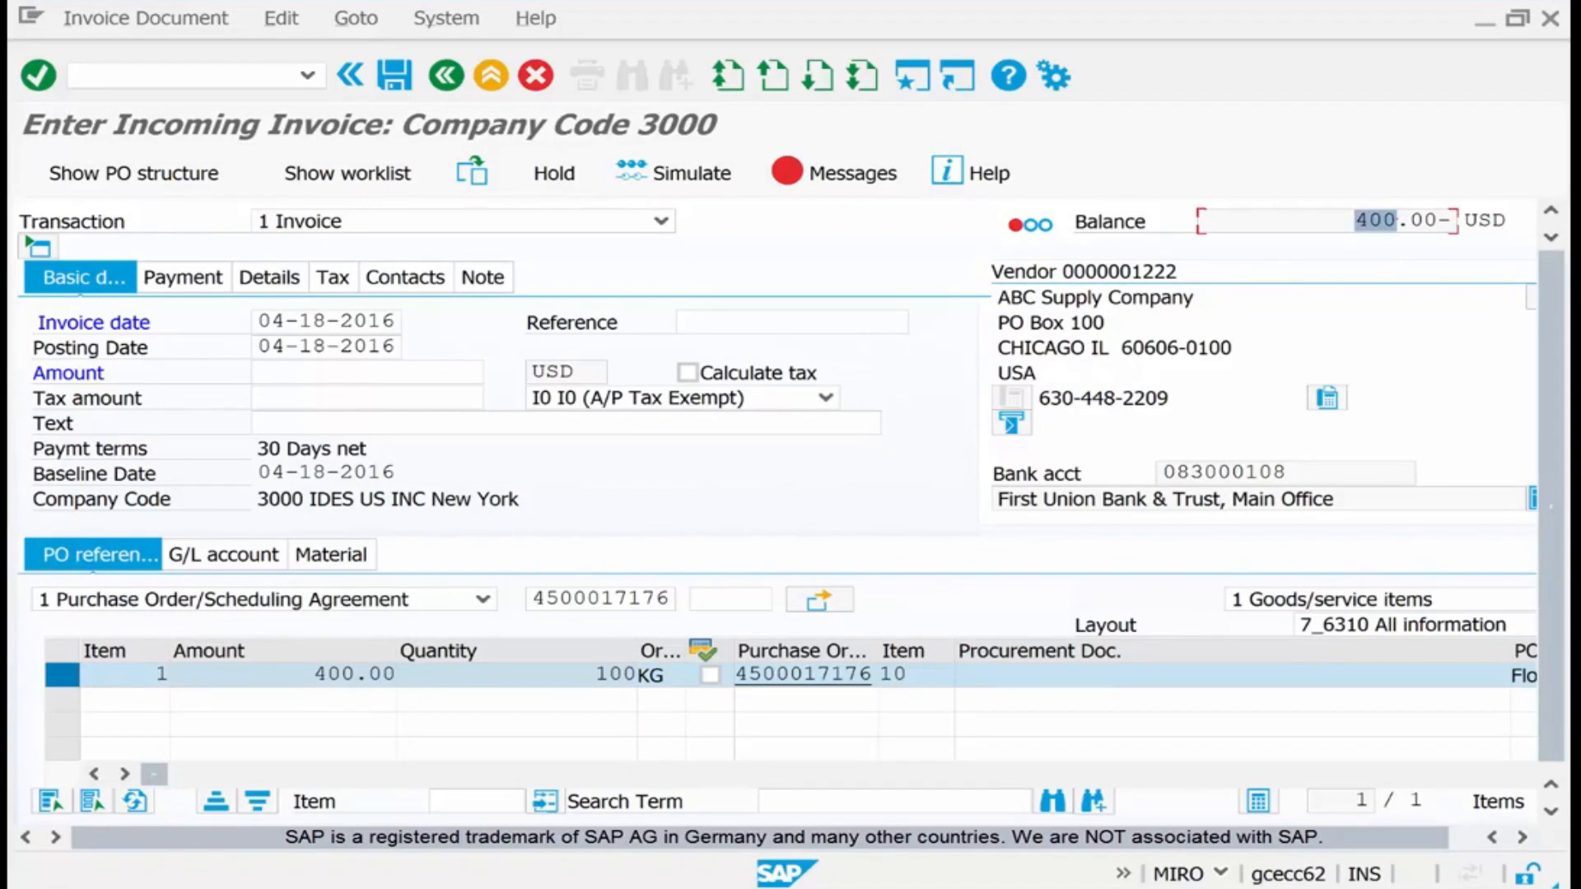
left_click(344, 373)
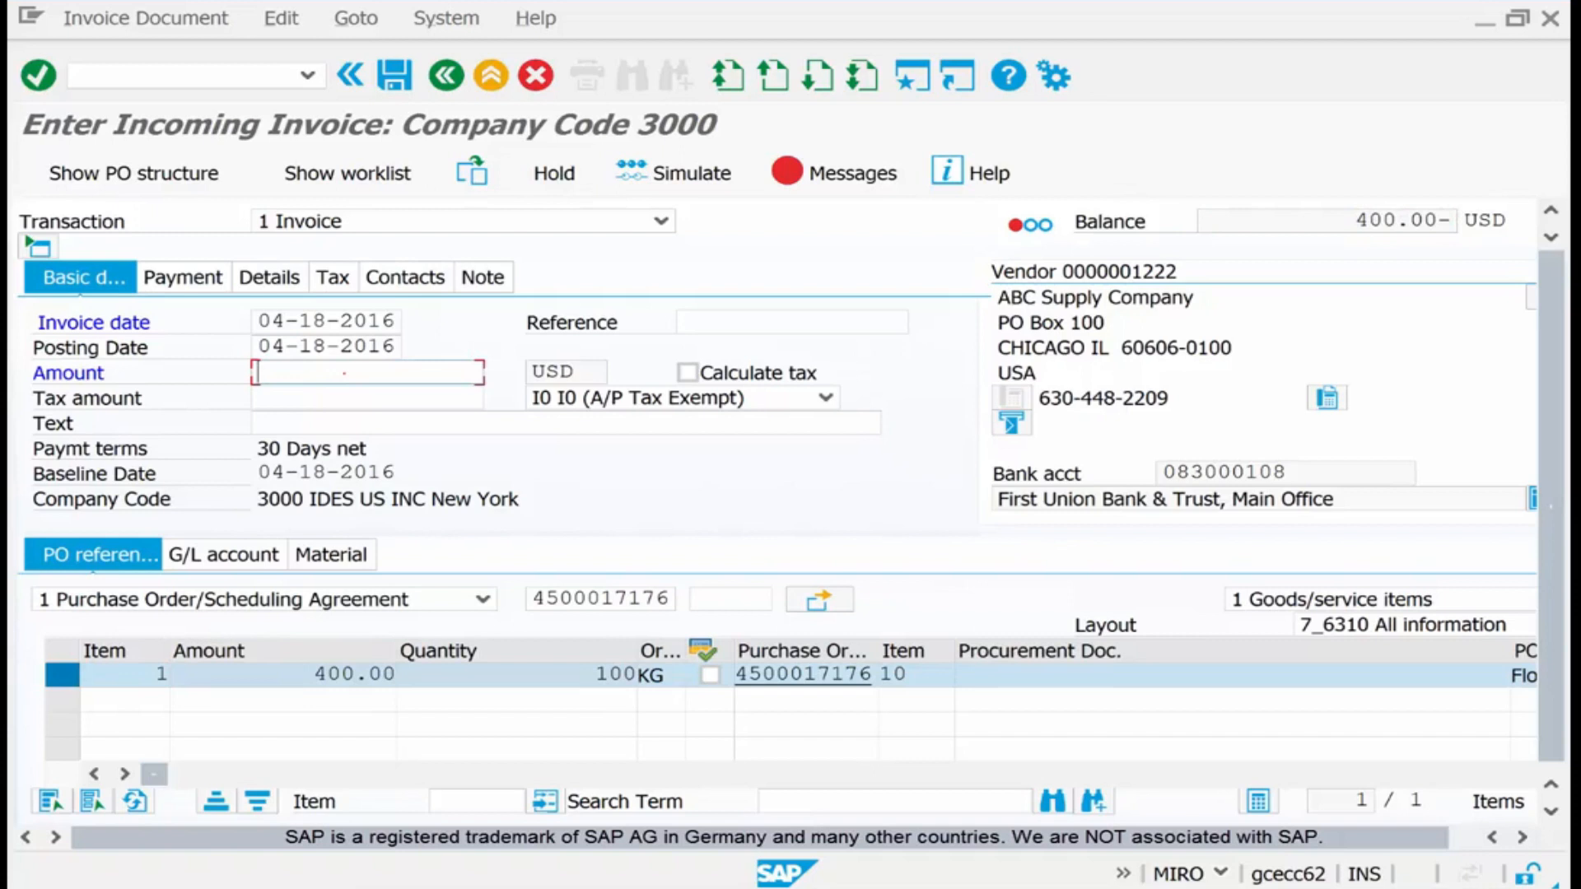
type("400")
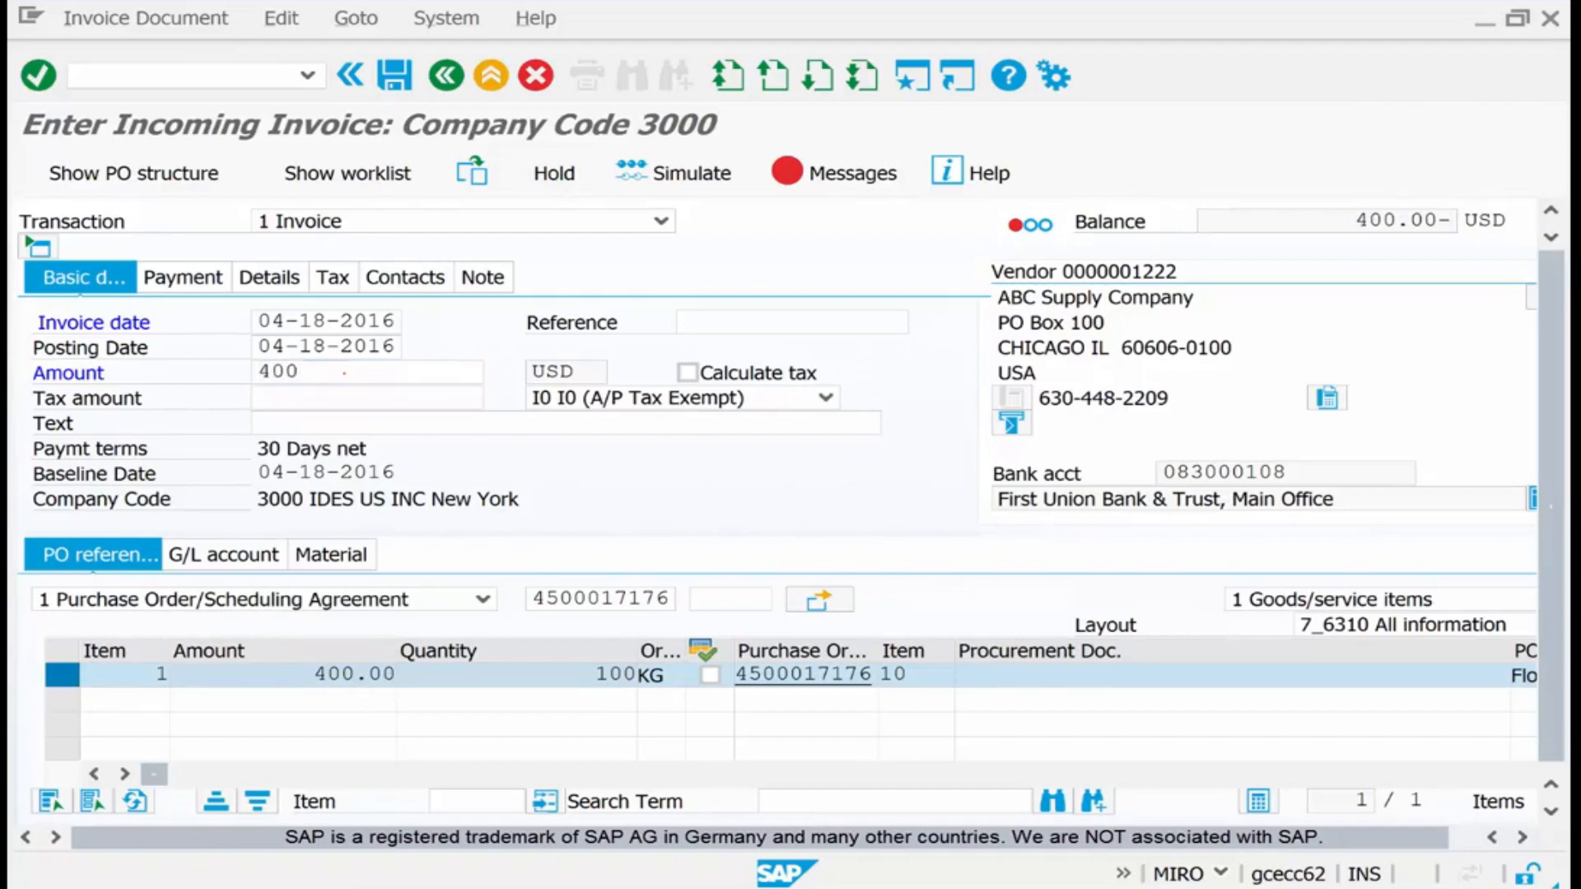
key("Return")
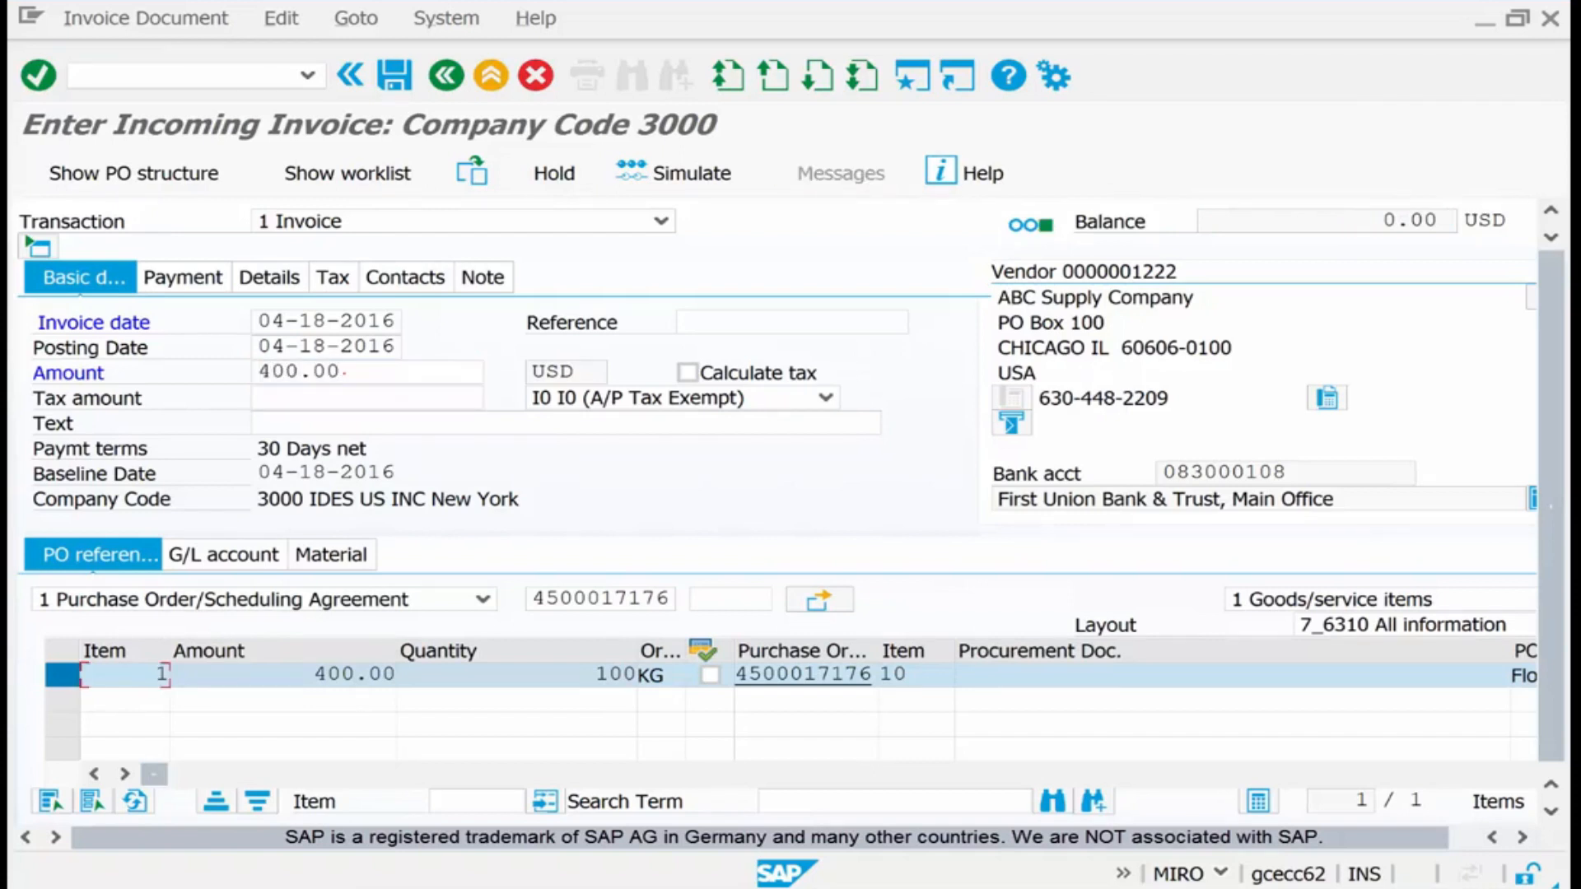
Step: Change the invoice amount to 410 and simulate the posting, closing the simulation when done
left_click(410, 371)
key("BackSpace")
key("BackSpace")
key("BackSpace")
key("BackSpace")
key("BackSpace")
key("BackSpace")
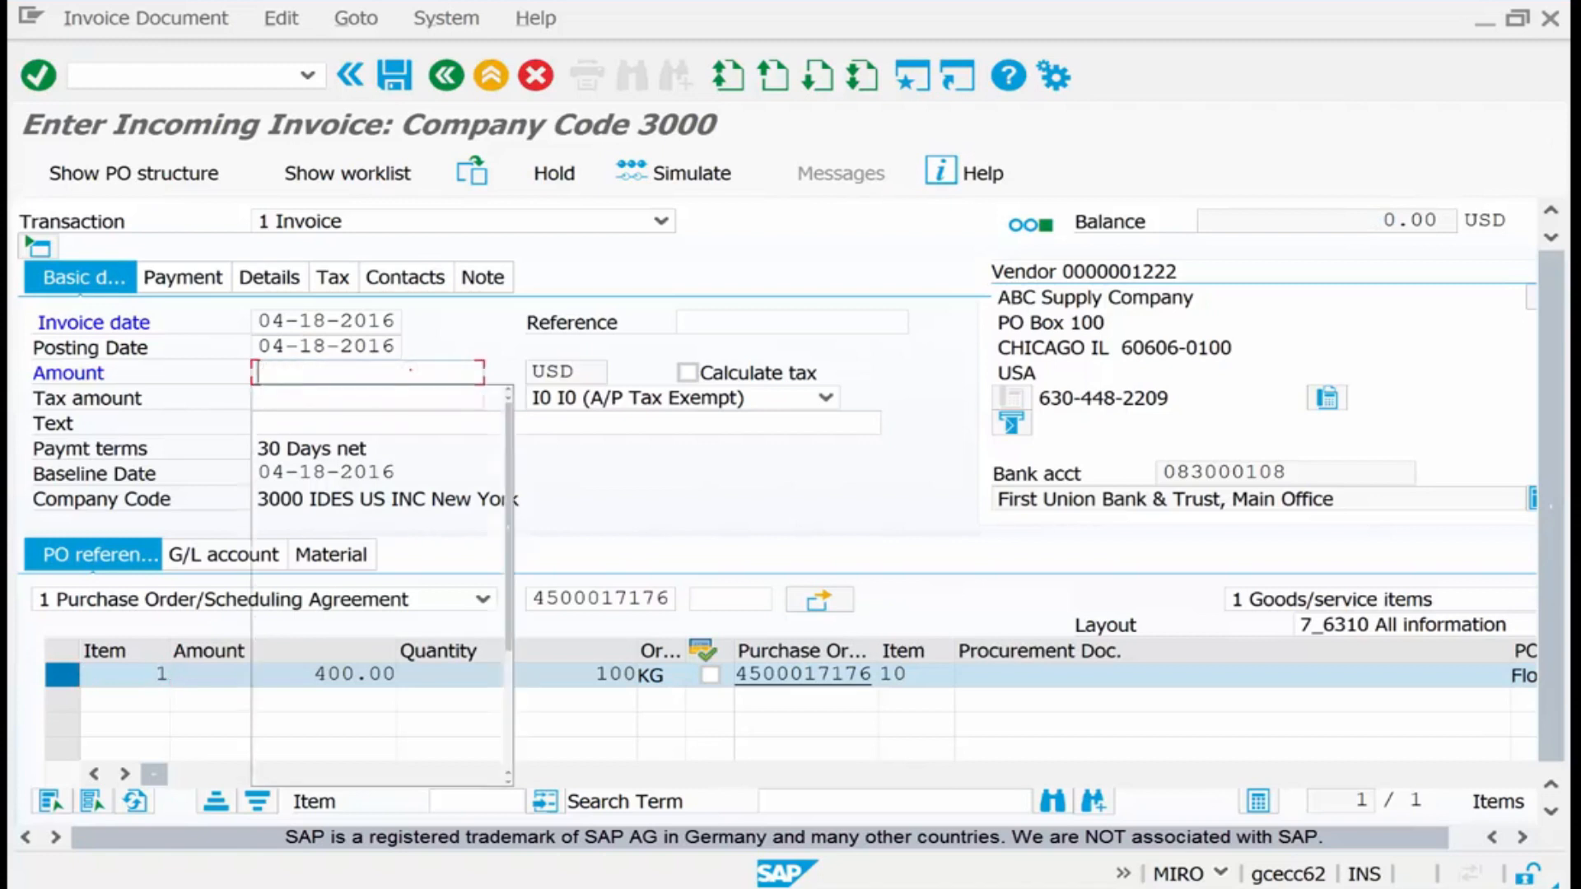
type("410")
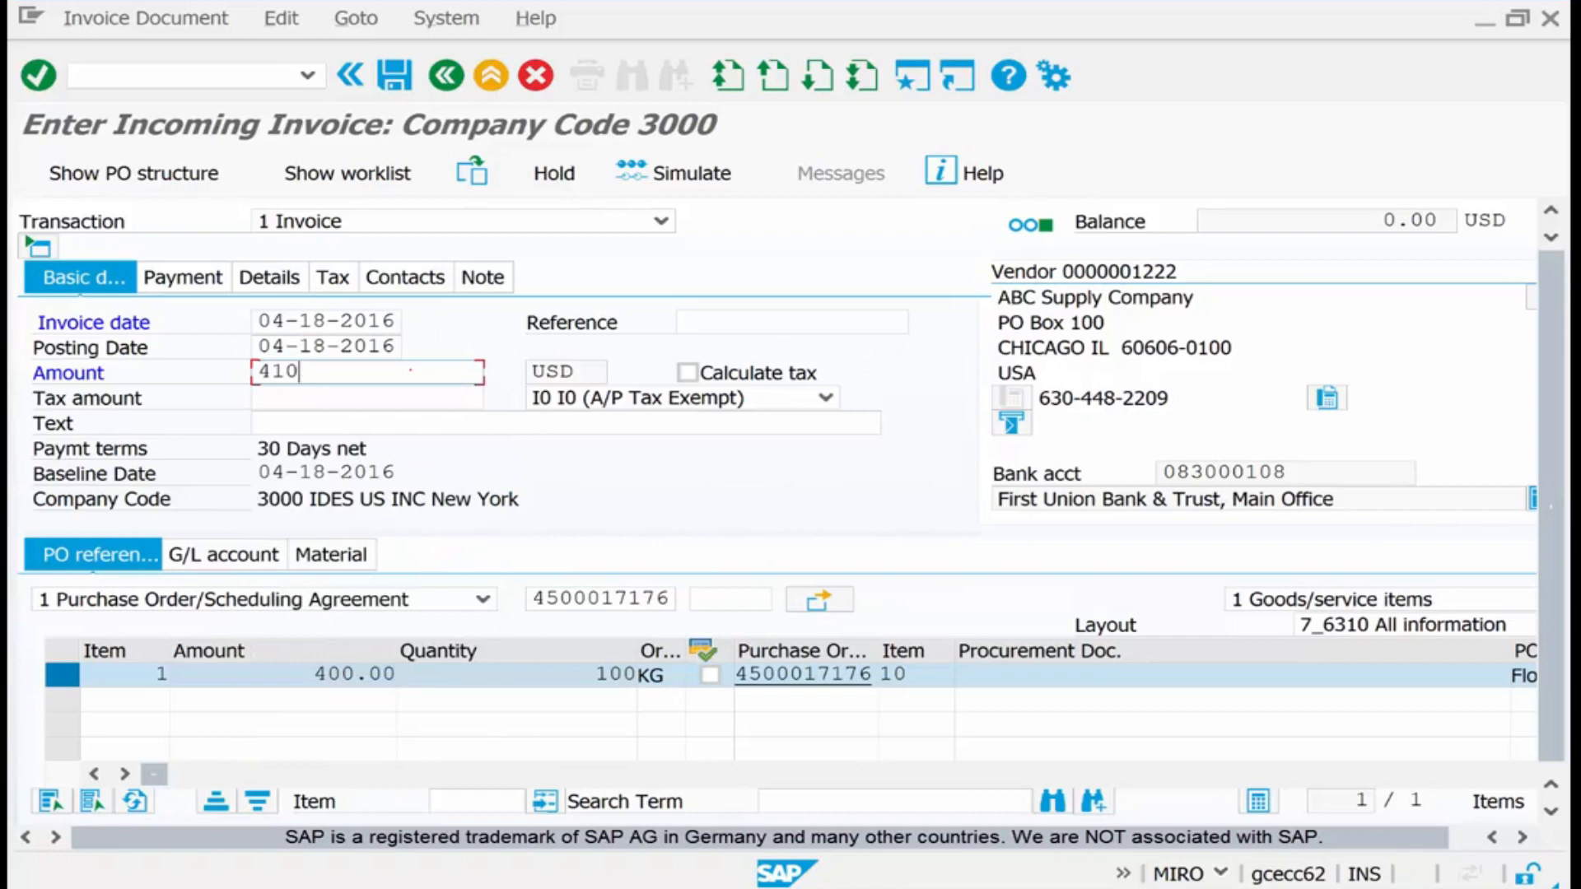
left_click(675, 173)
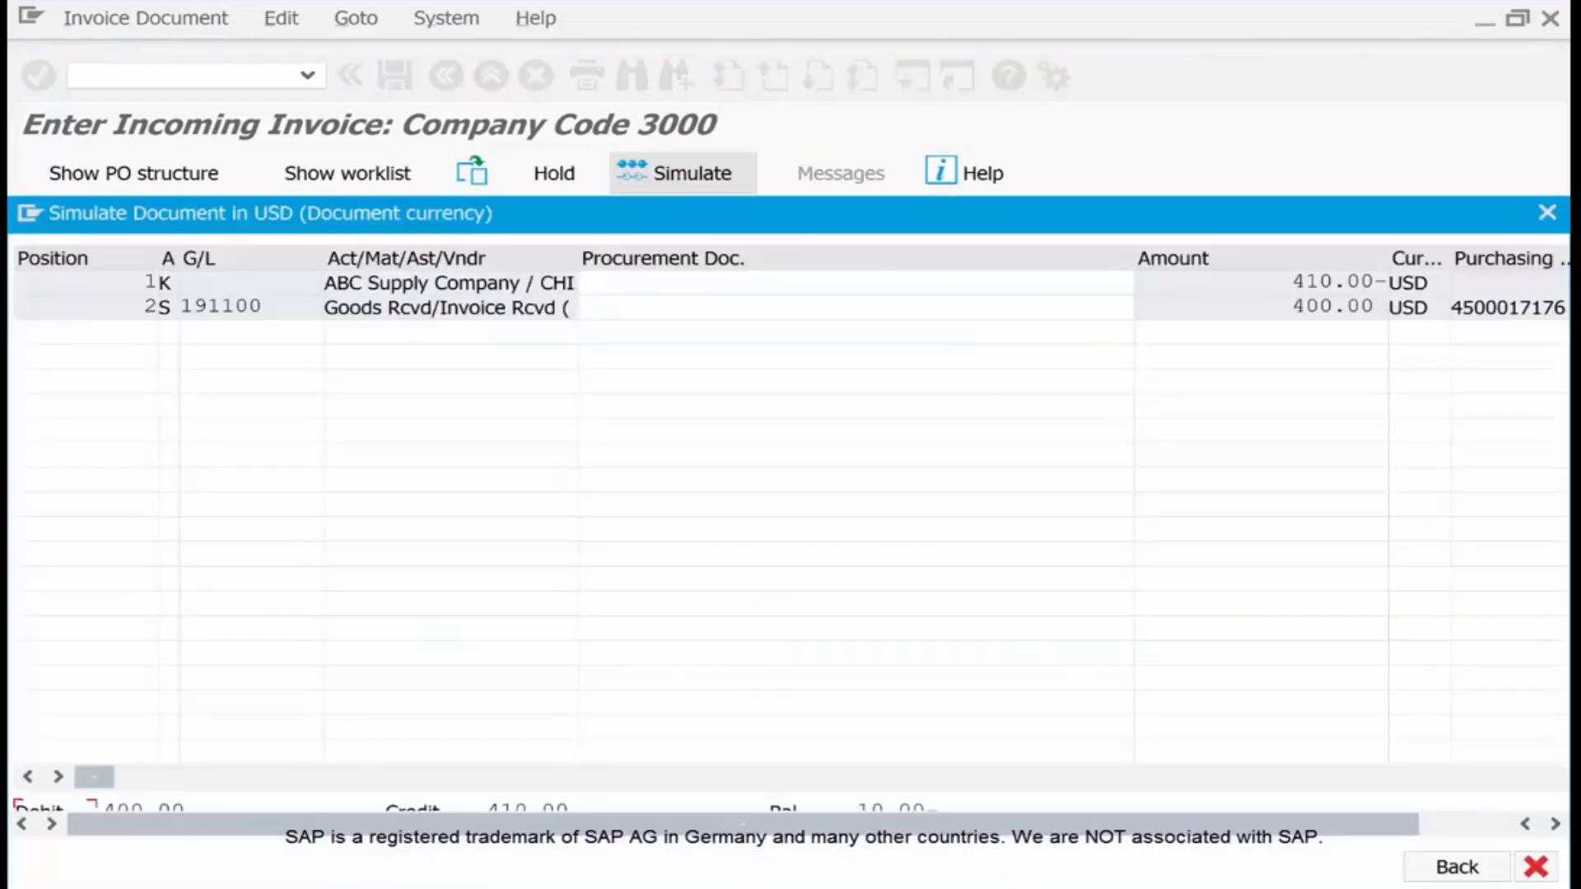
left_click(1536, 867)
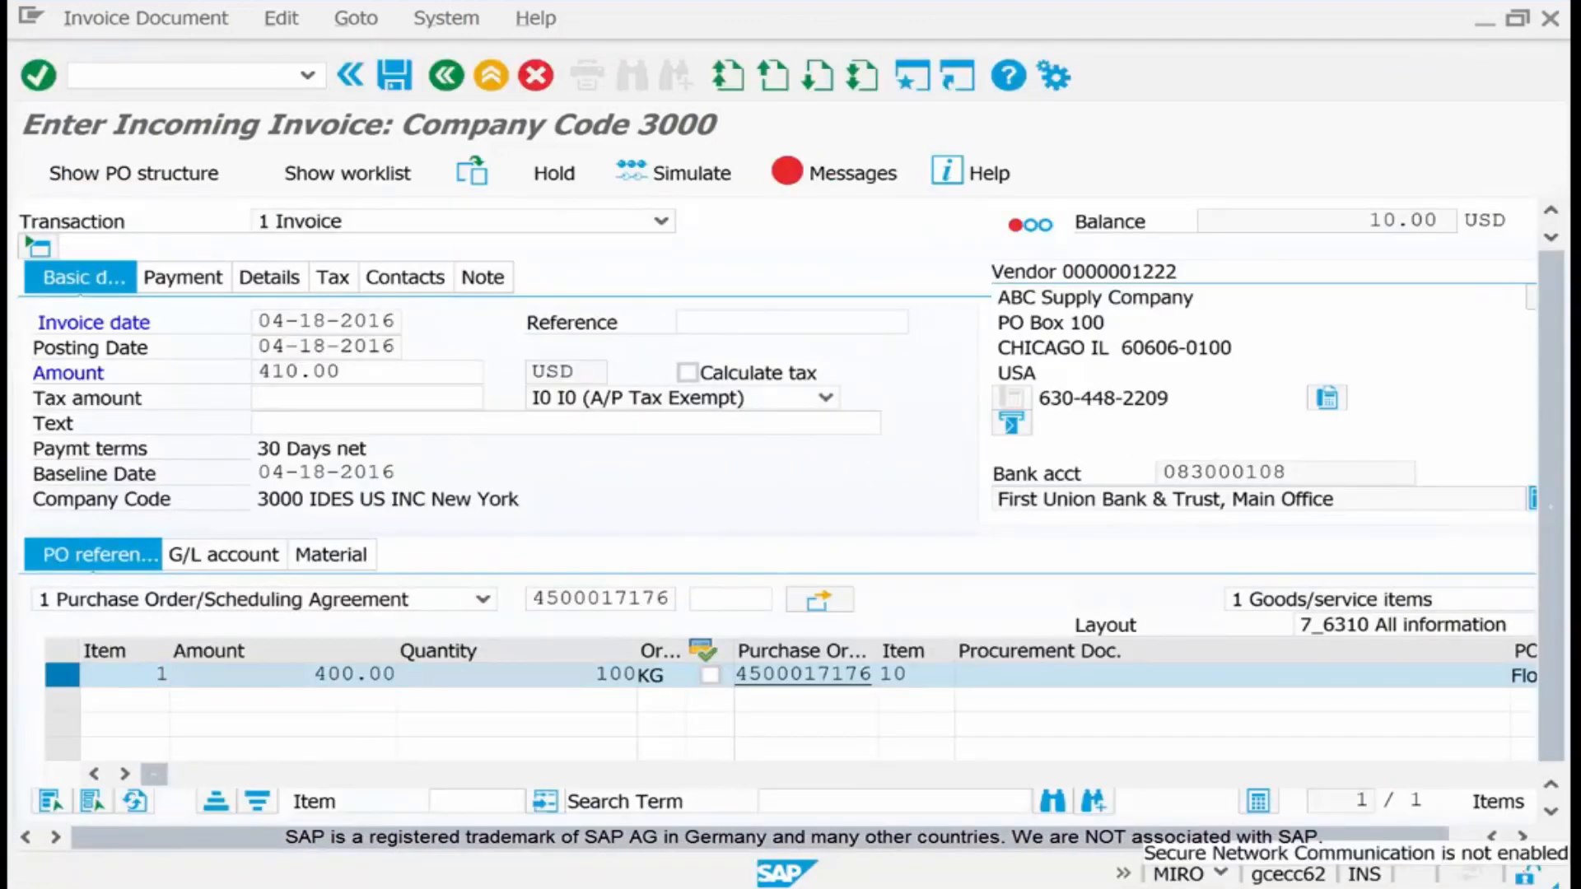
Step: Review the messages in the invoice's verification log and close the log
left_click(844, 173)
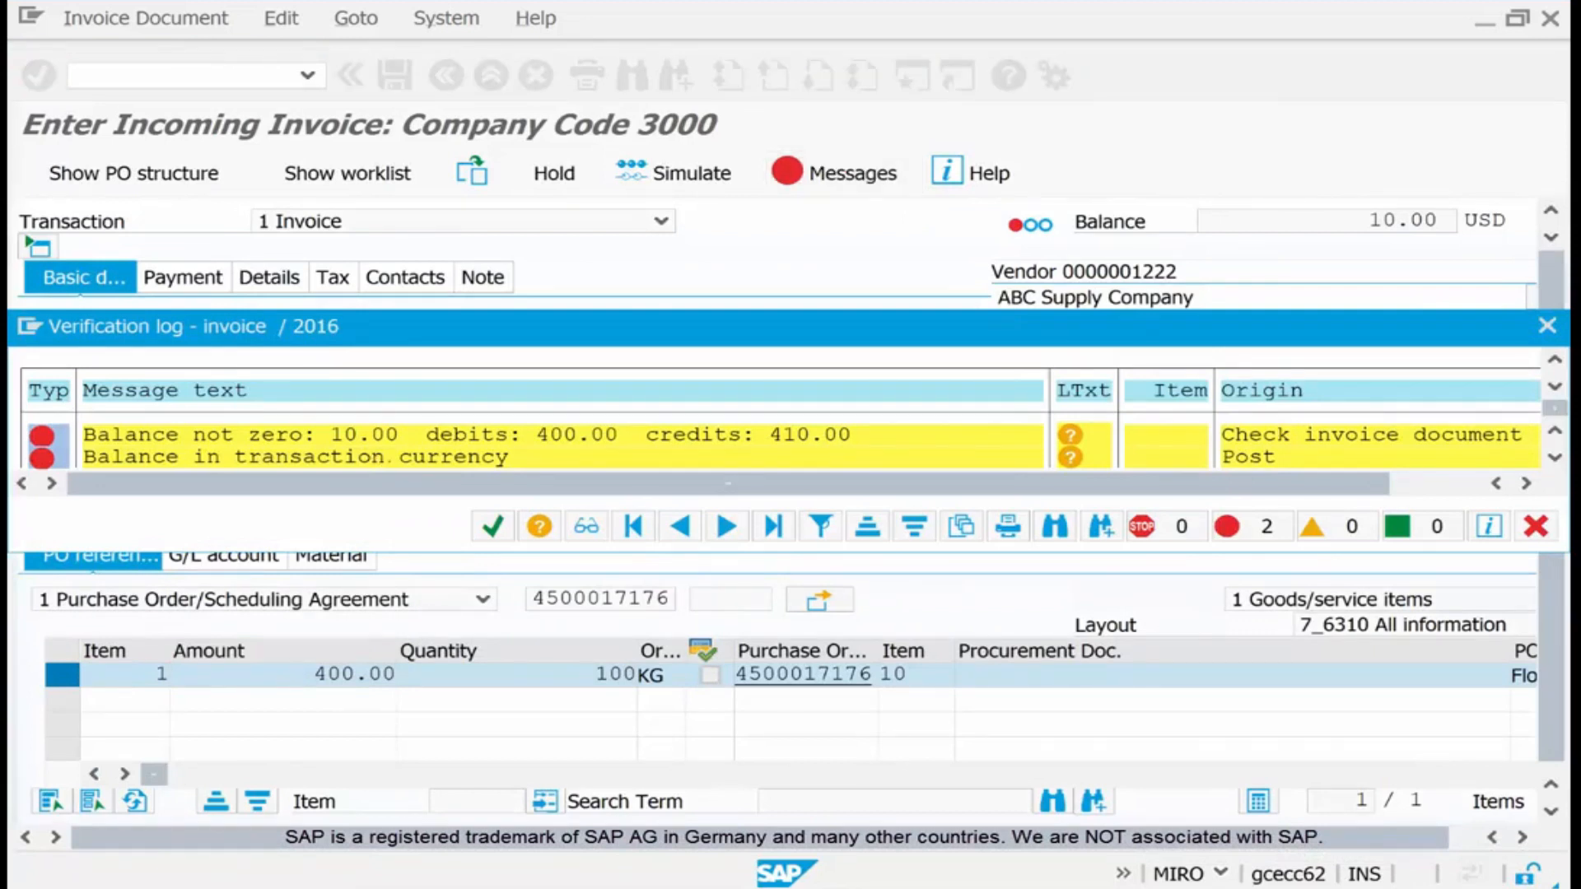
left_click(1540, 527)
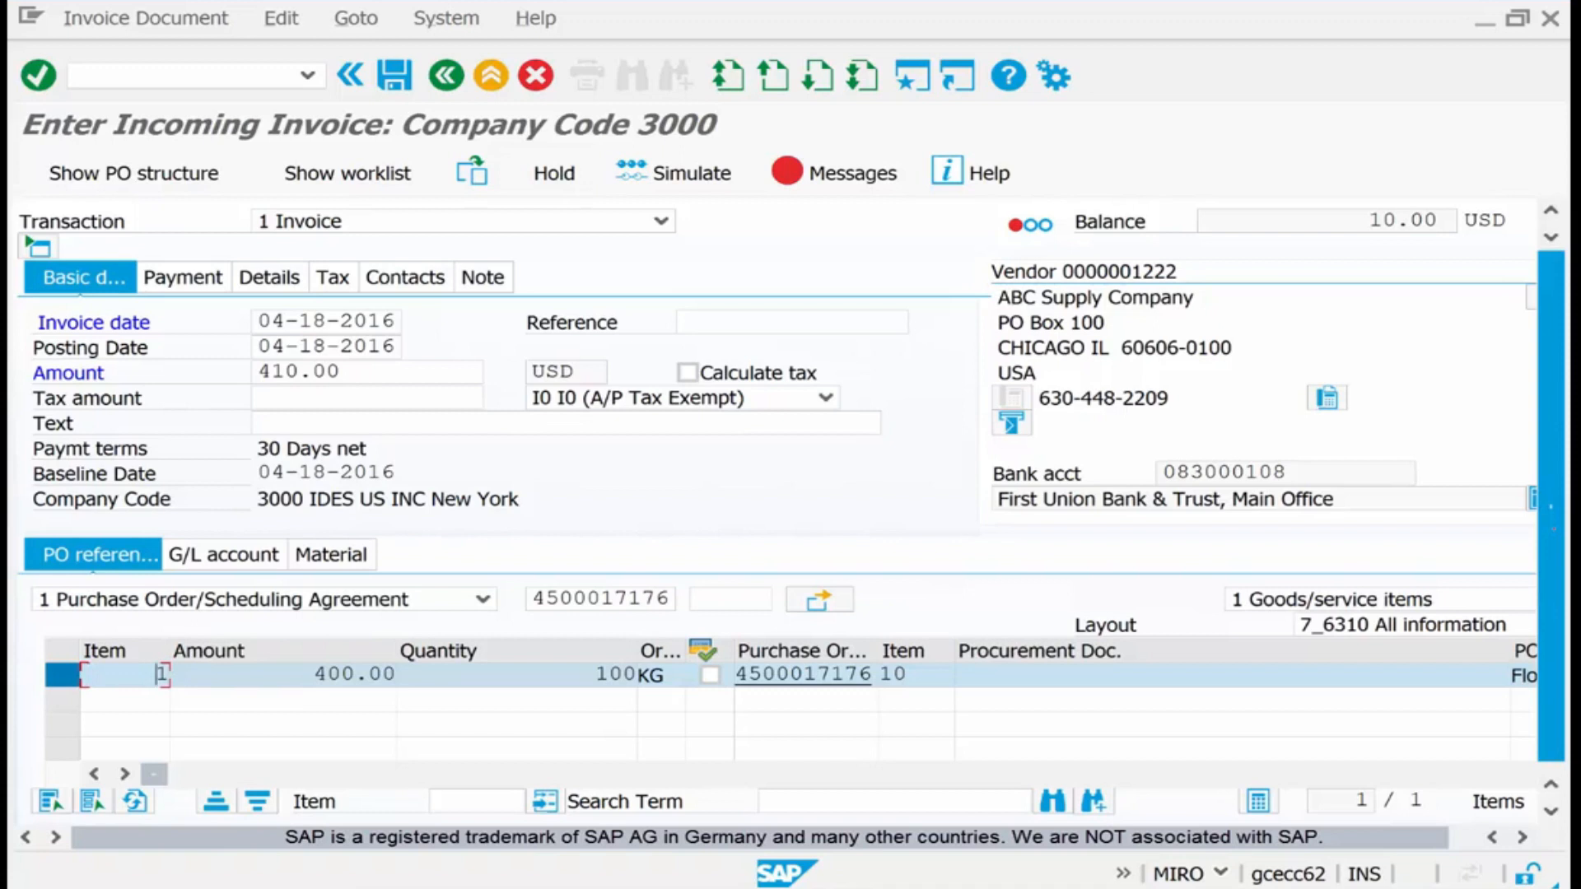
left_click(380, 369)
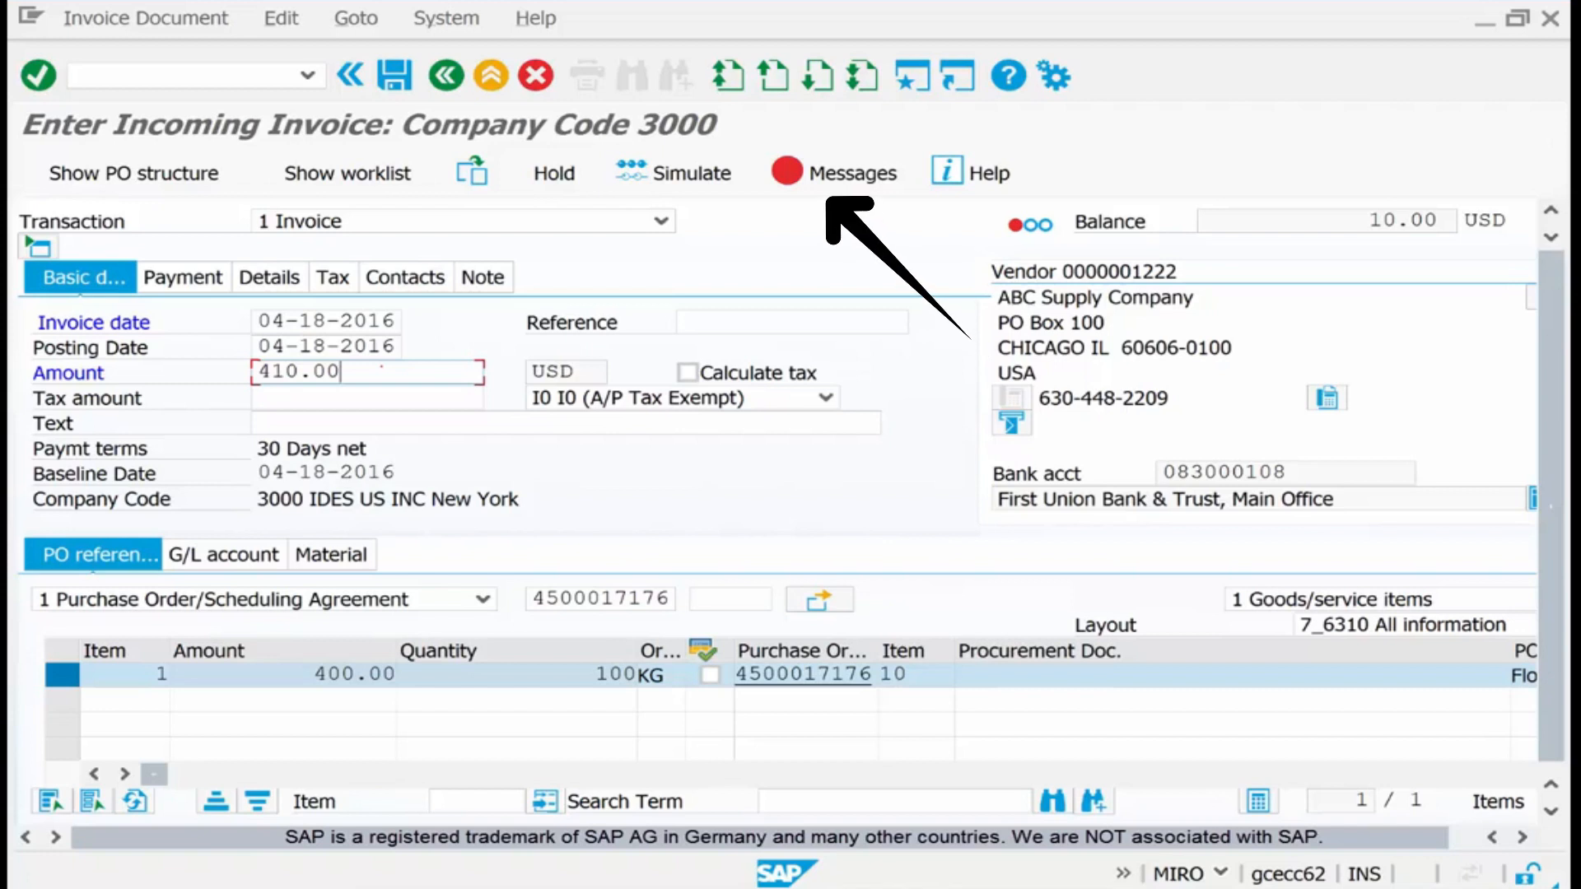
left_click(844, 173)
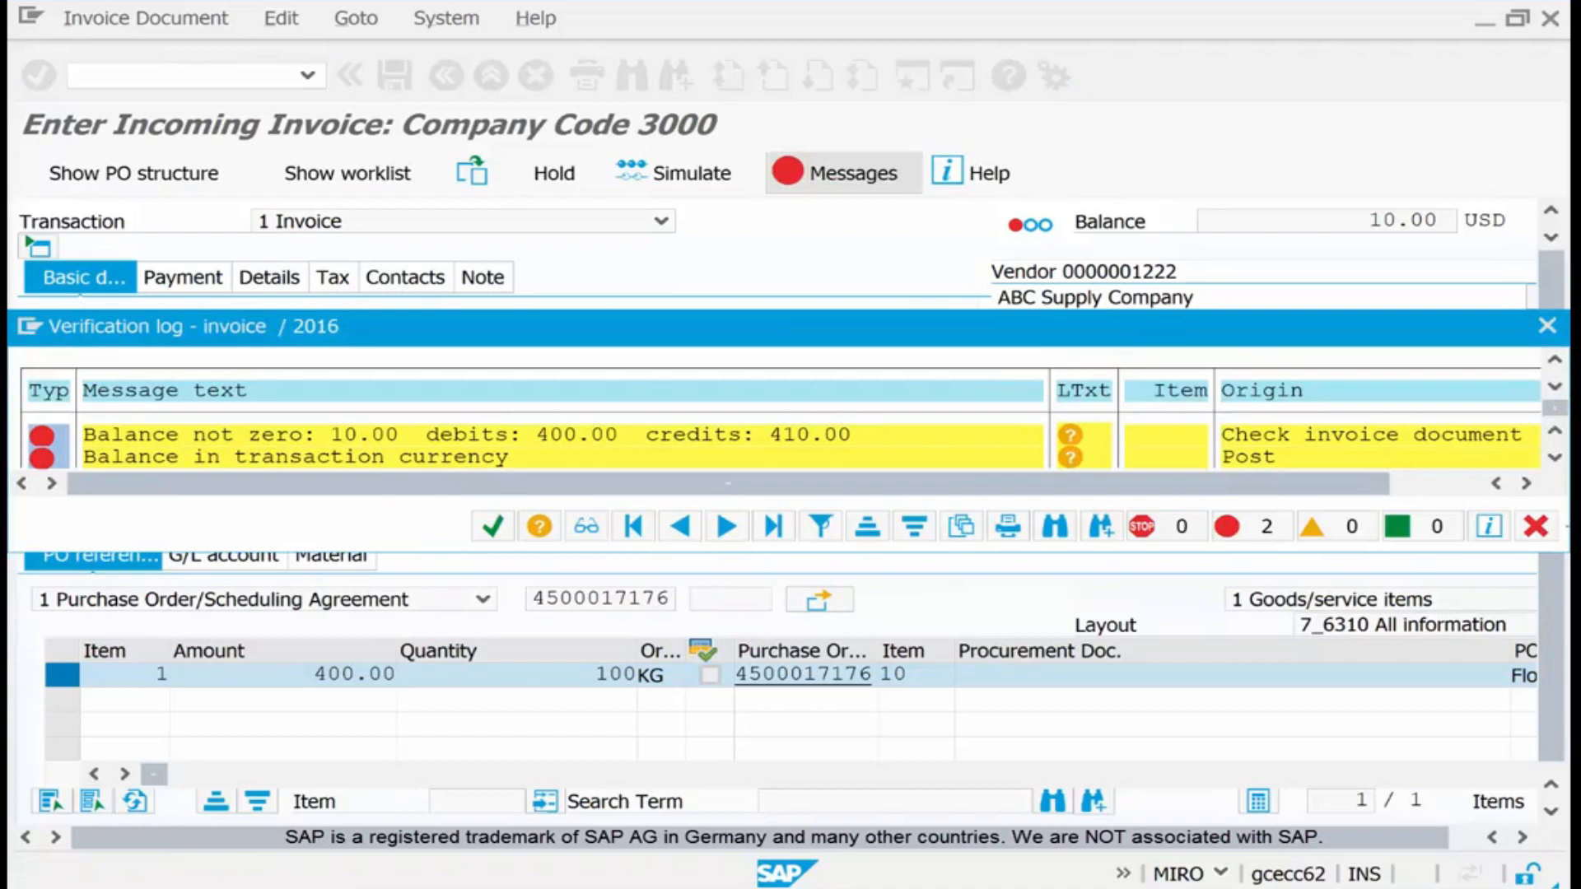
key("Return")
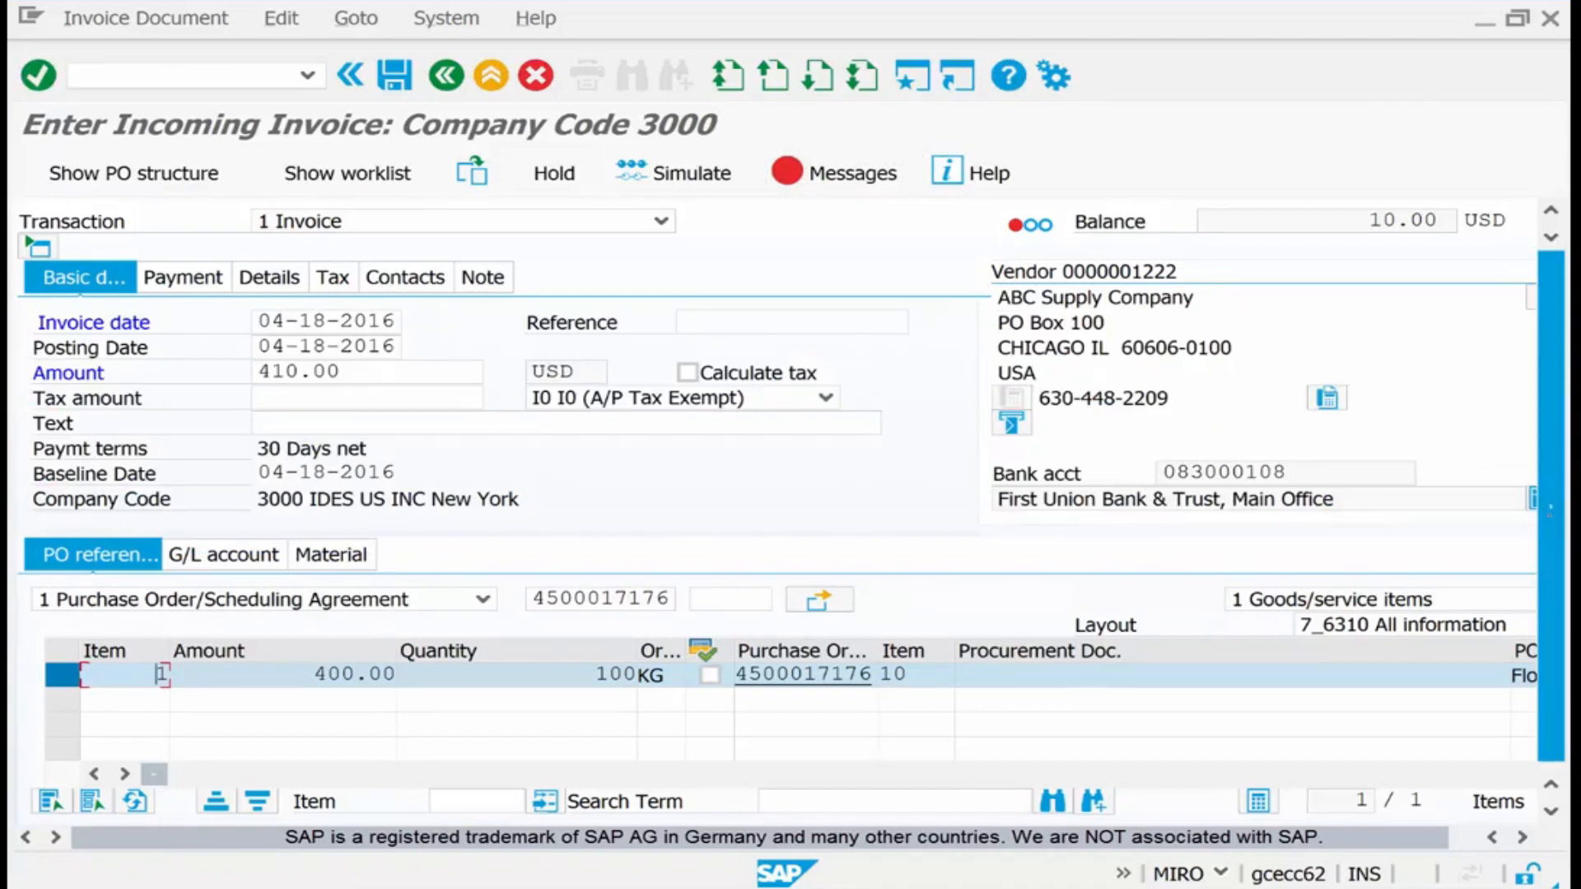
Step: Open the amount of the unbalanced incoming invoice for editing
left_click(343, 372)
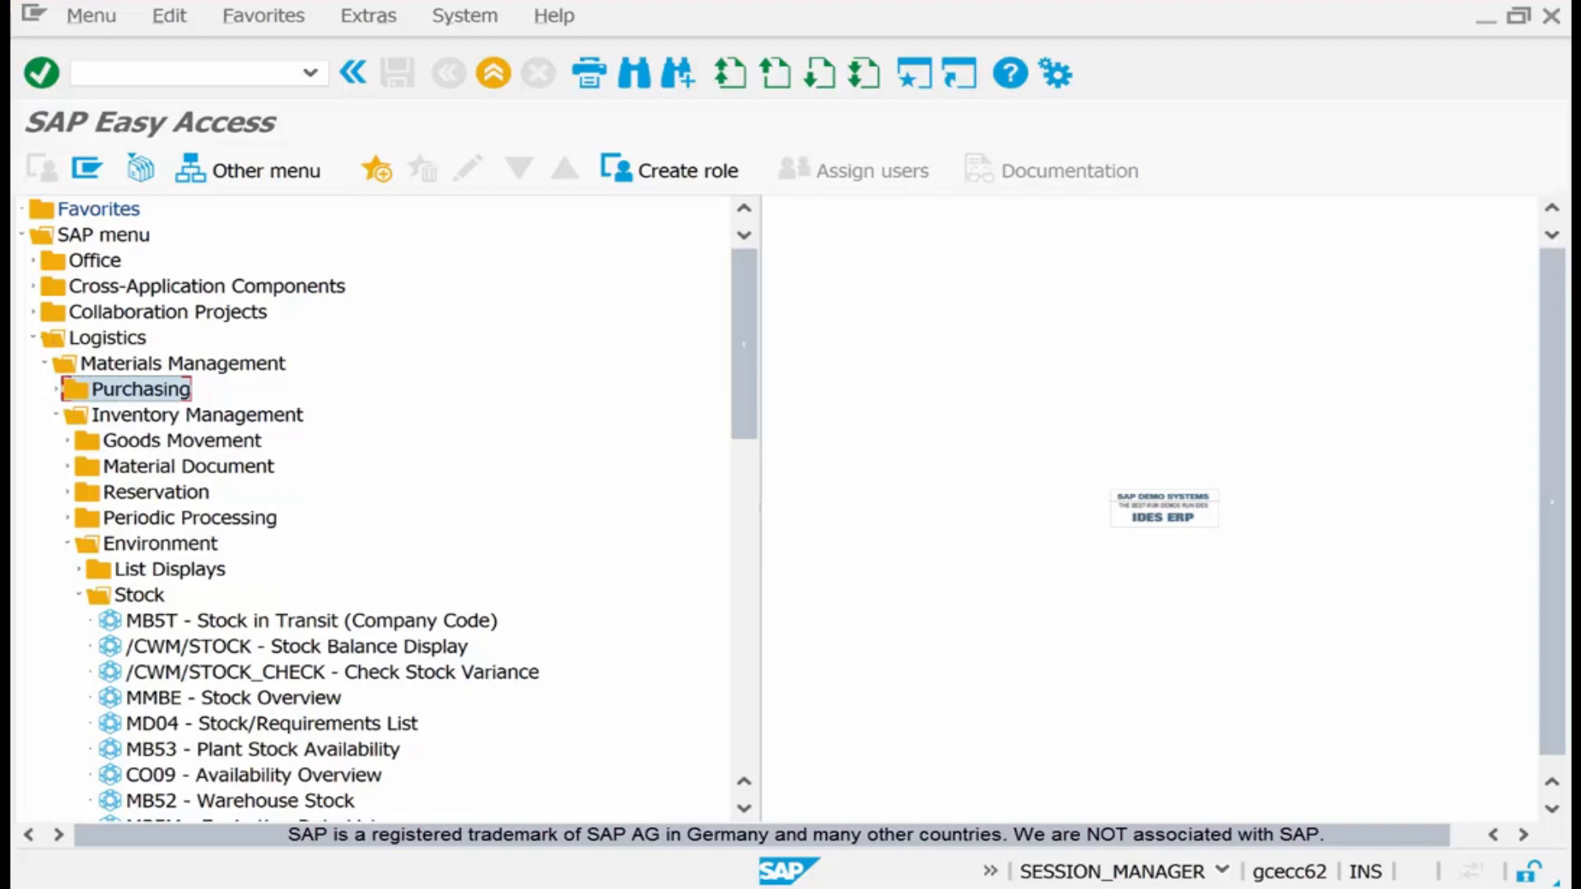
Step: Open transaction F-53 for posting outgoing payments, found under the document entry functions of Accounts Payable in Financial Accounting
left_click(33, 338)
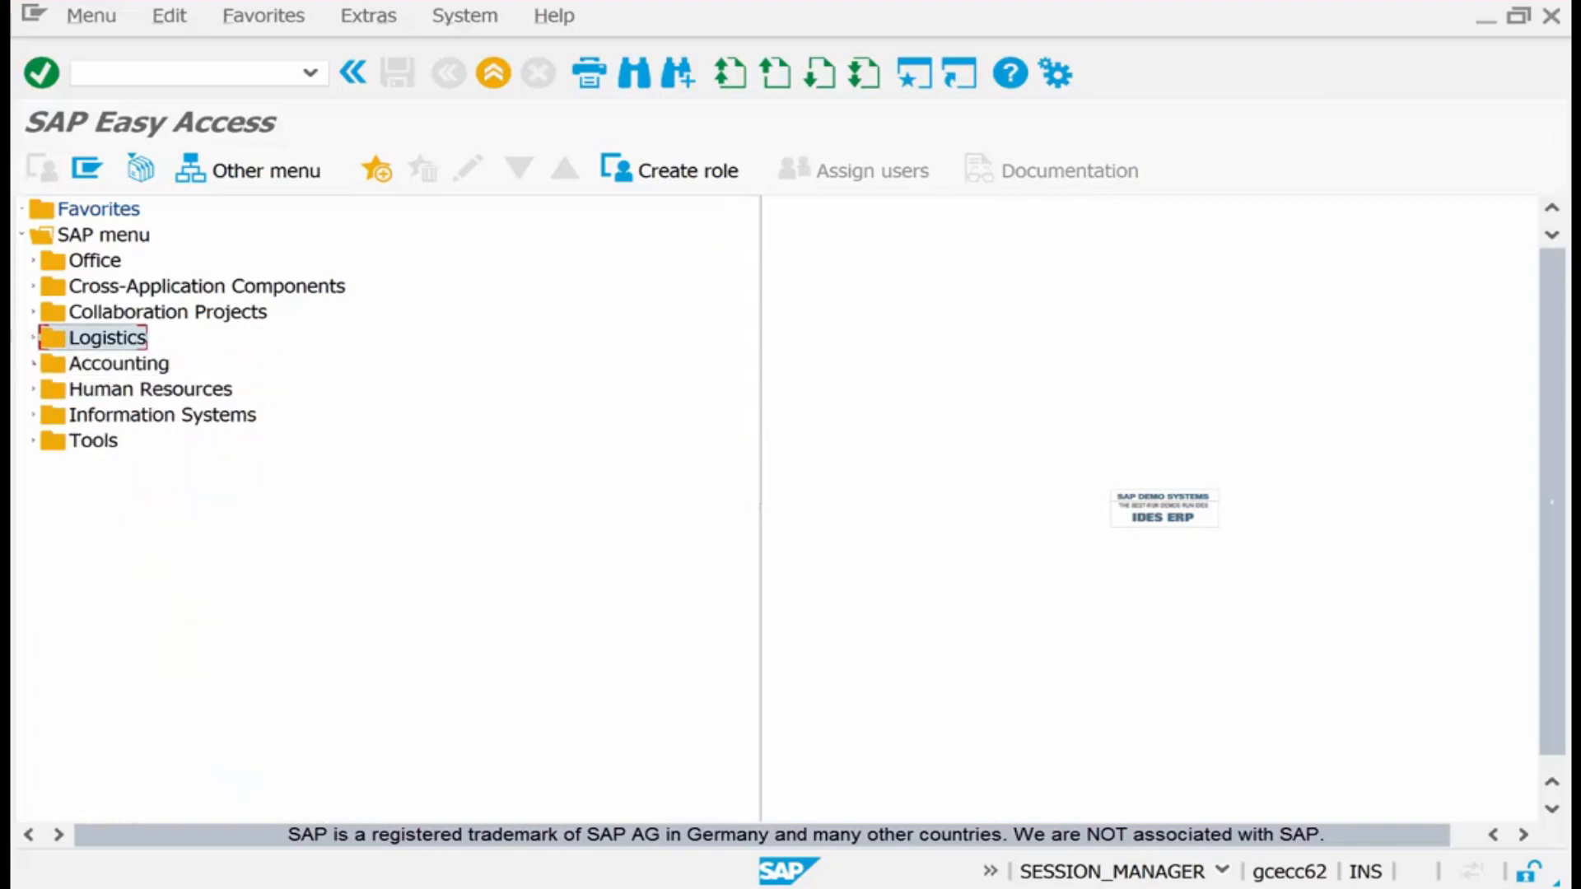
left_click(32, 364)
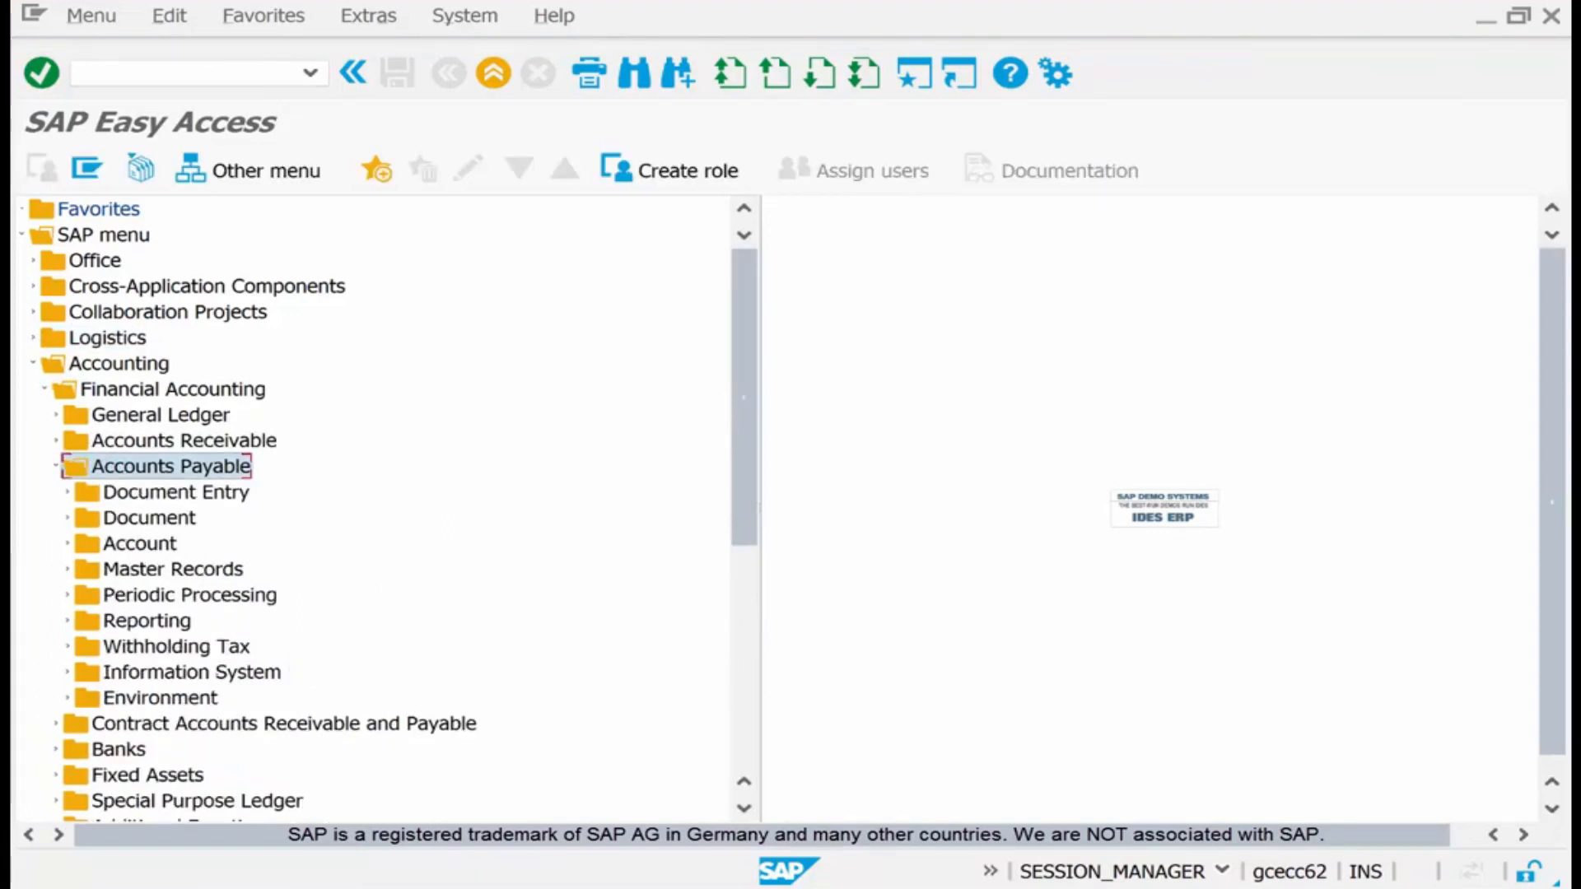
double_click(195, 493)
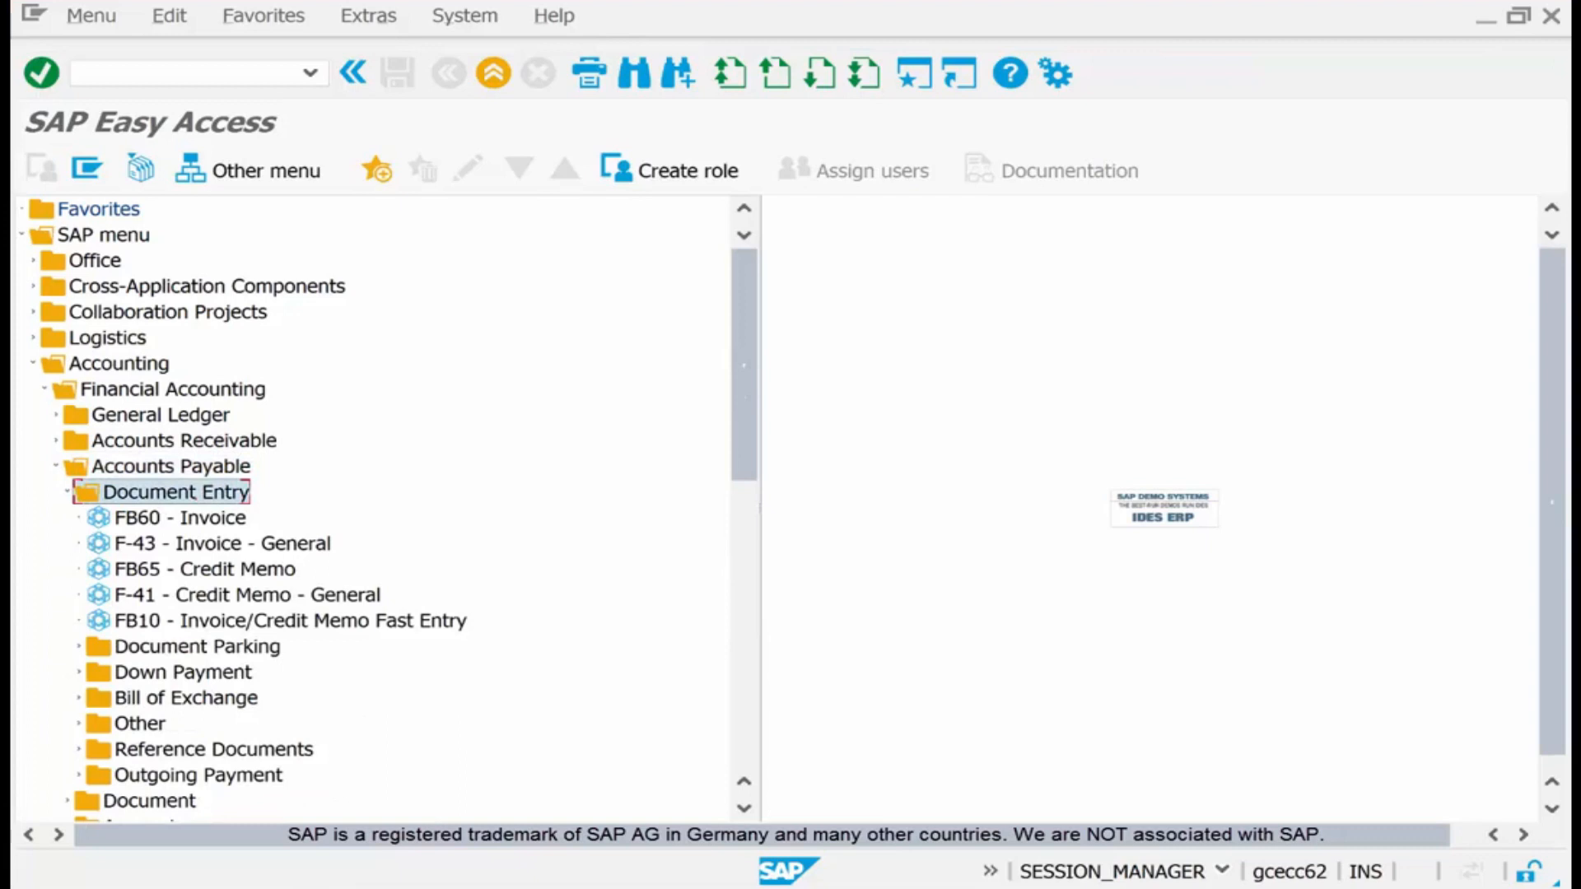
double_click(247, 775)
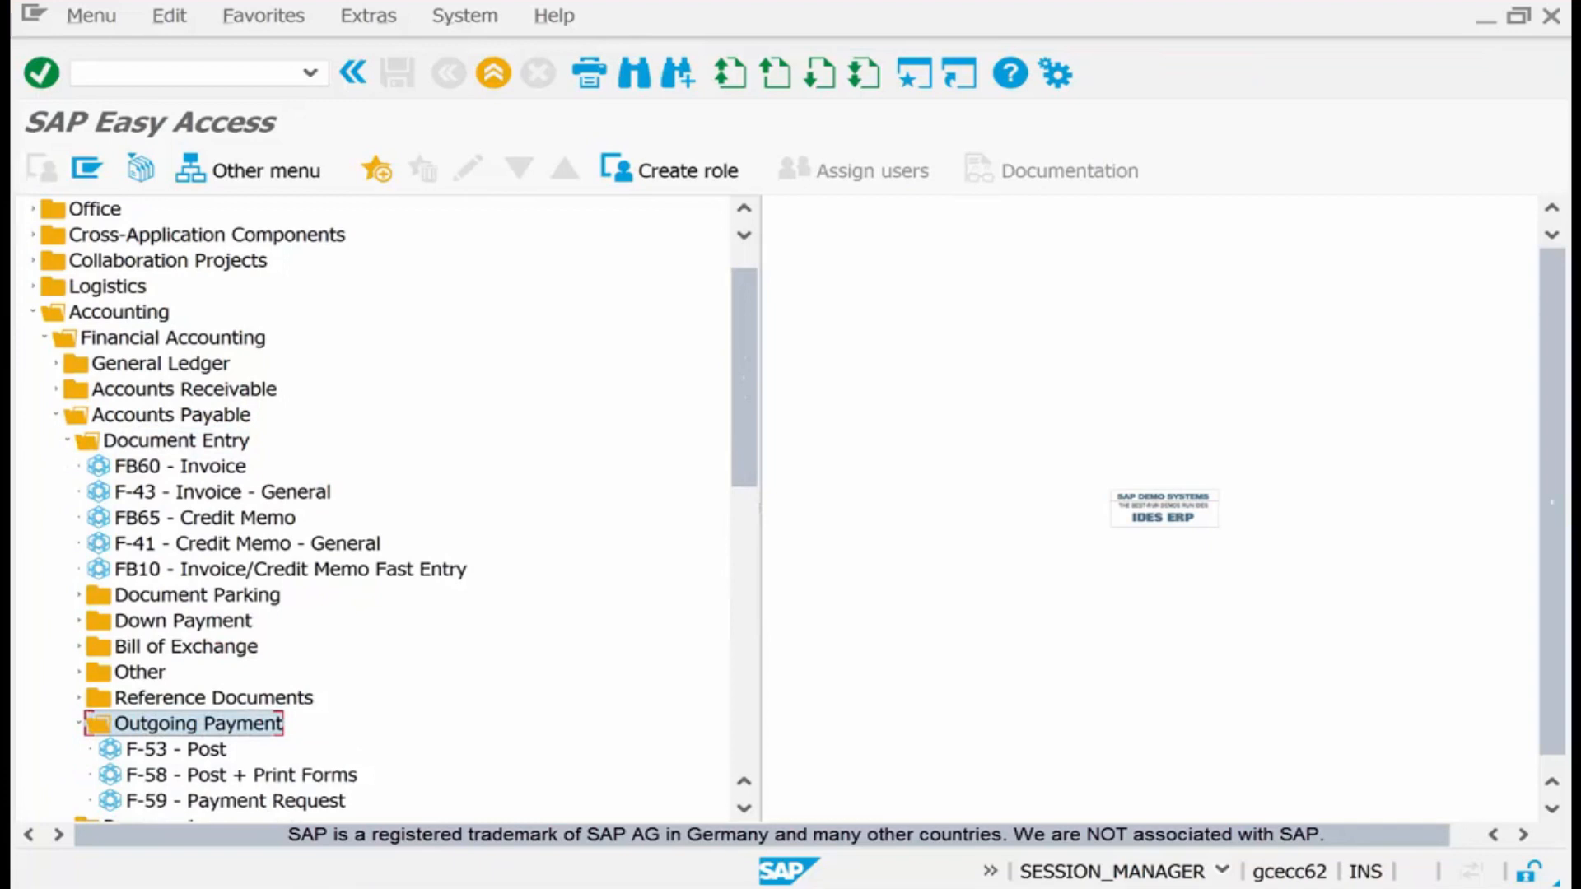
double_click(175, 749)
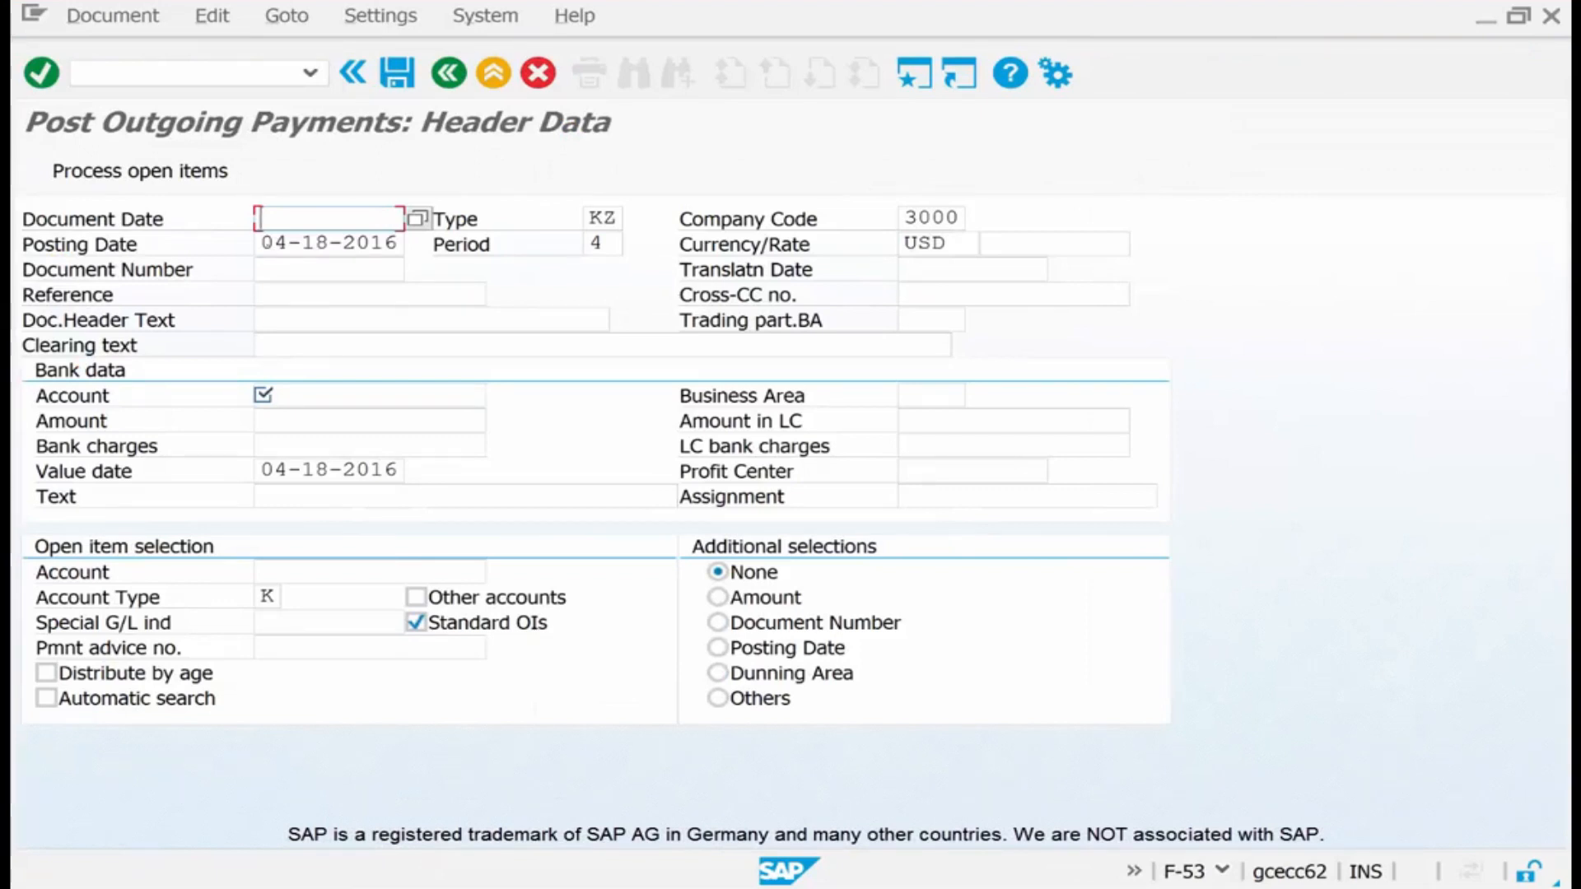
Step: Set the payment's document date to 04-18-2016, copied from the posting date, and enter the bank G/L account number
key("Tab")
key("ctrl+c")
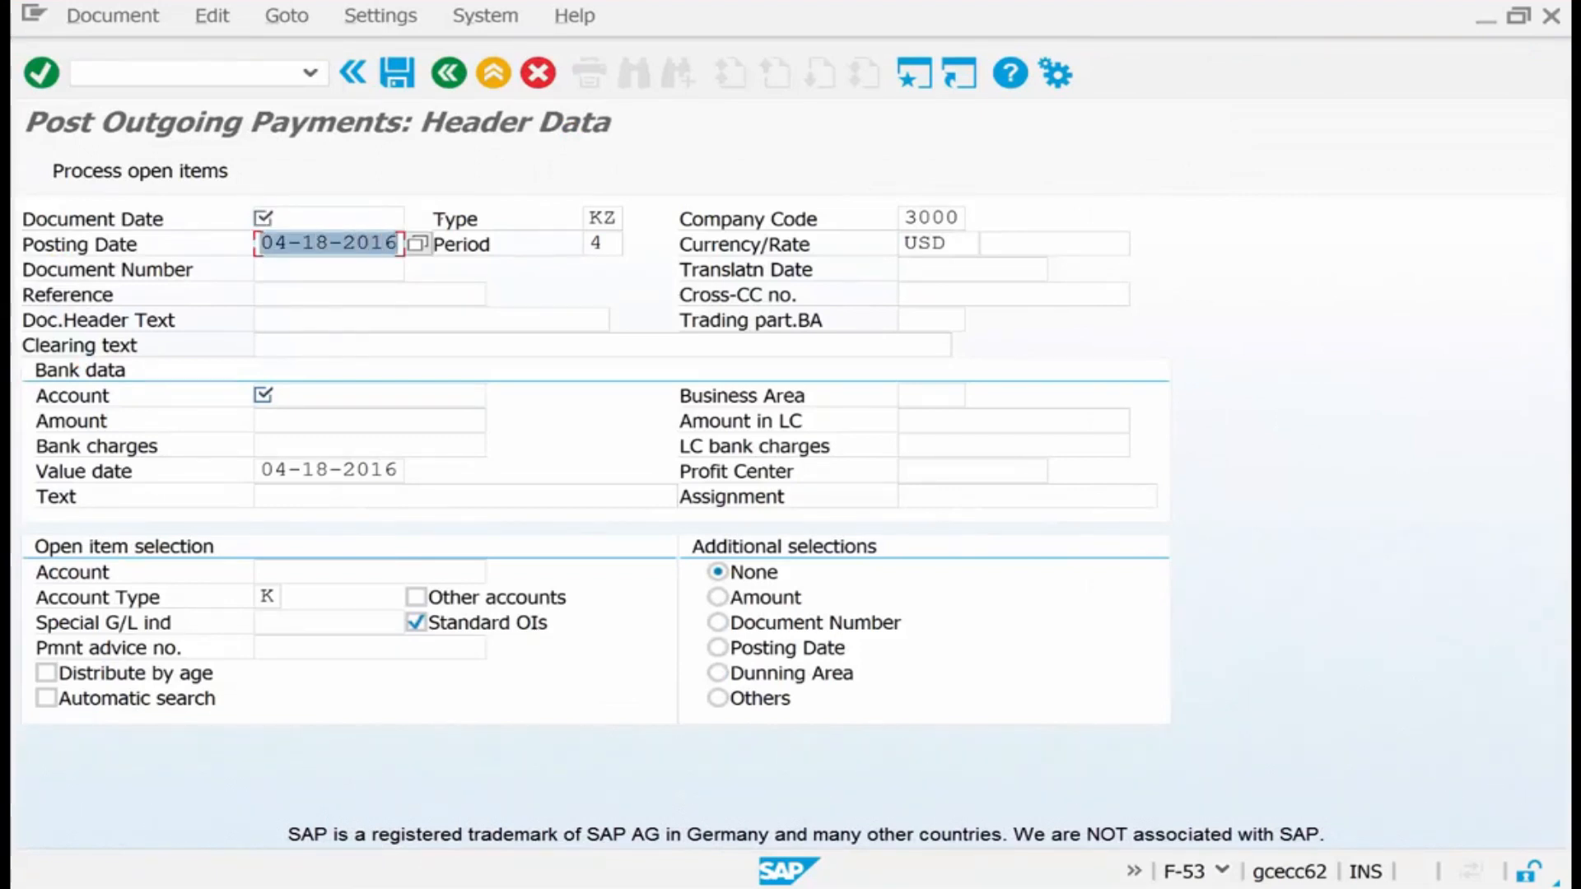
left_click(358, 216)
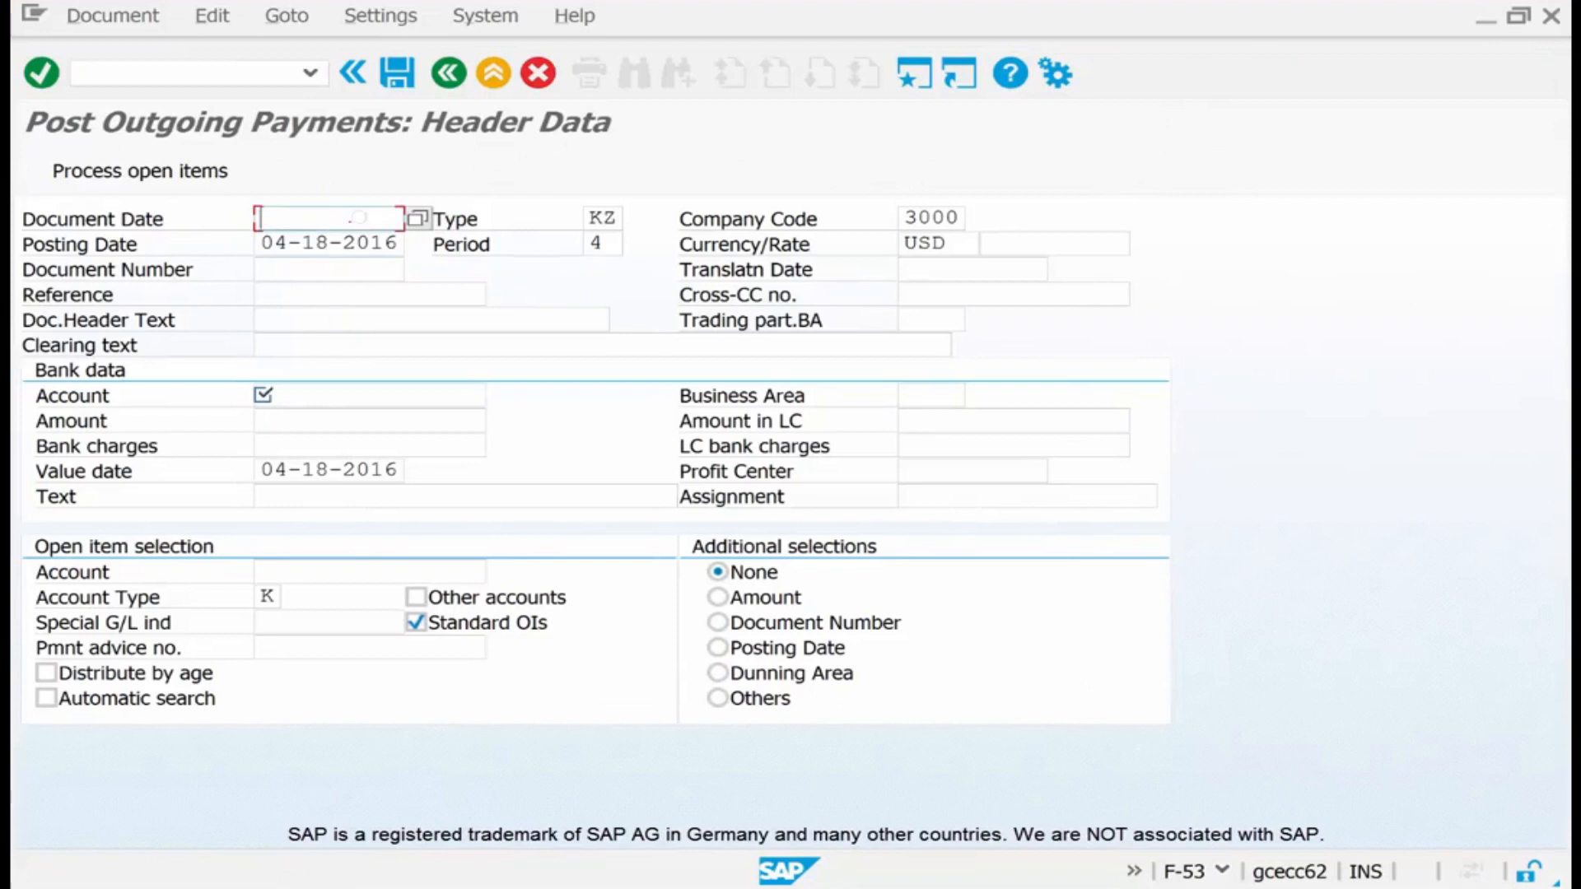
key("ctrl+v")
left_click_drag(905, 217, 657, 249)
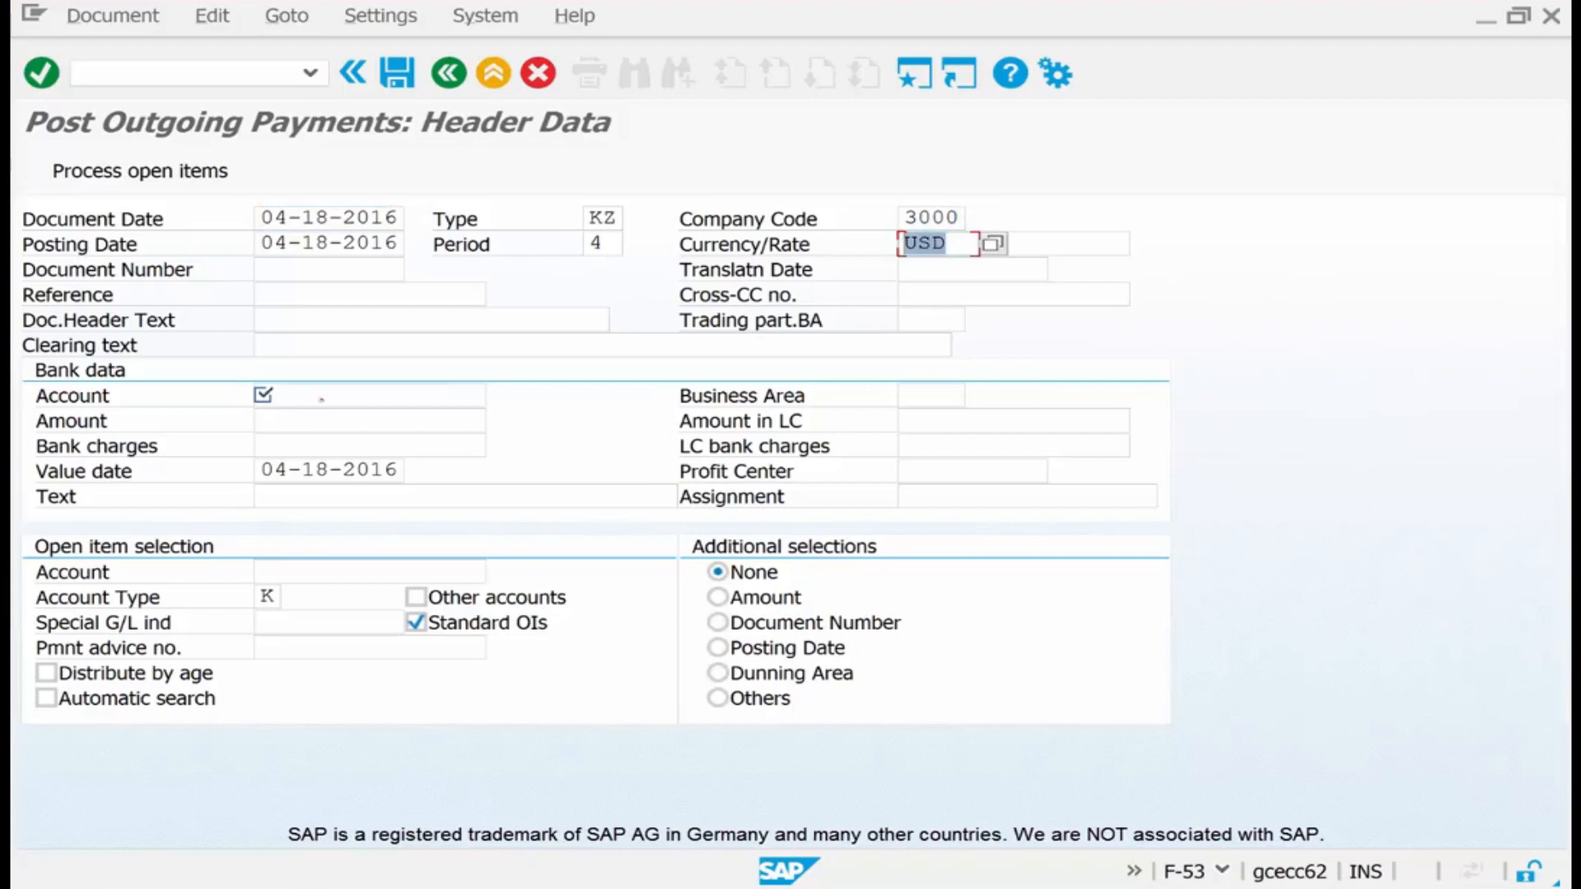
left_click(321, 399)
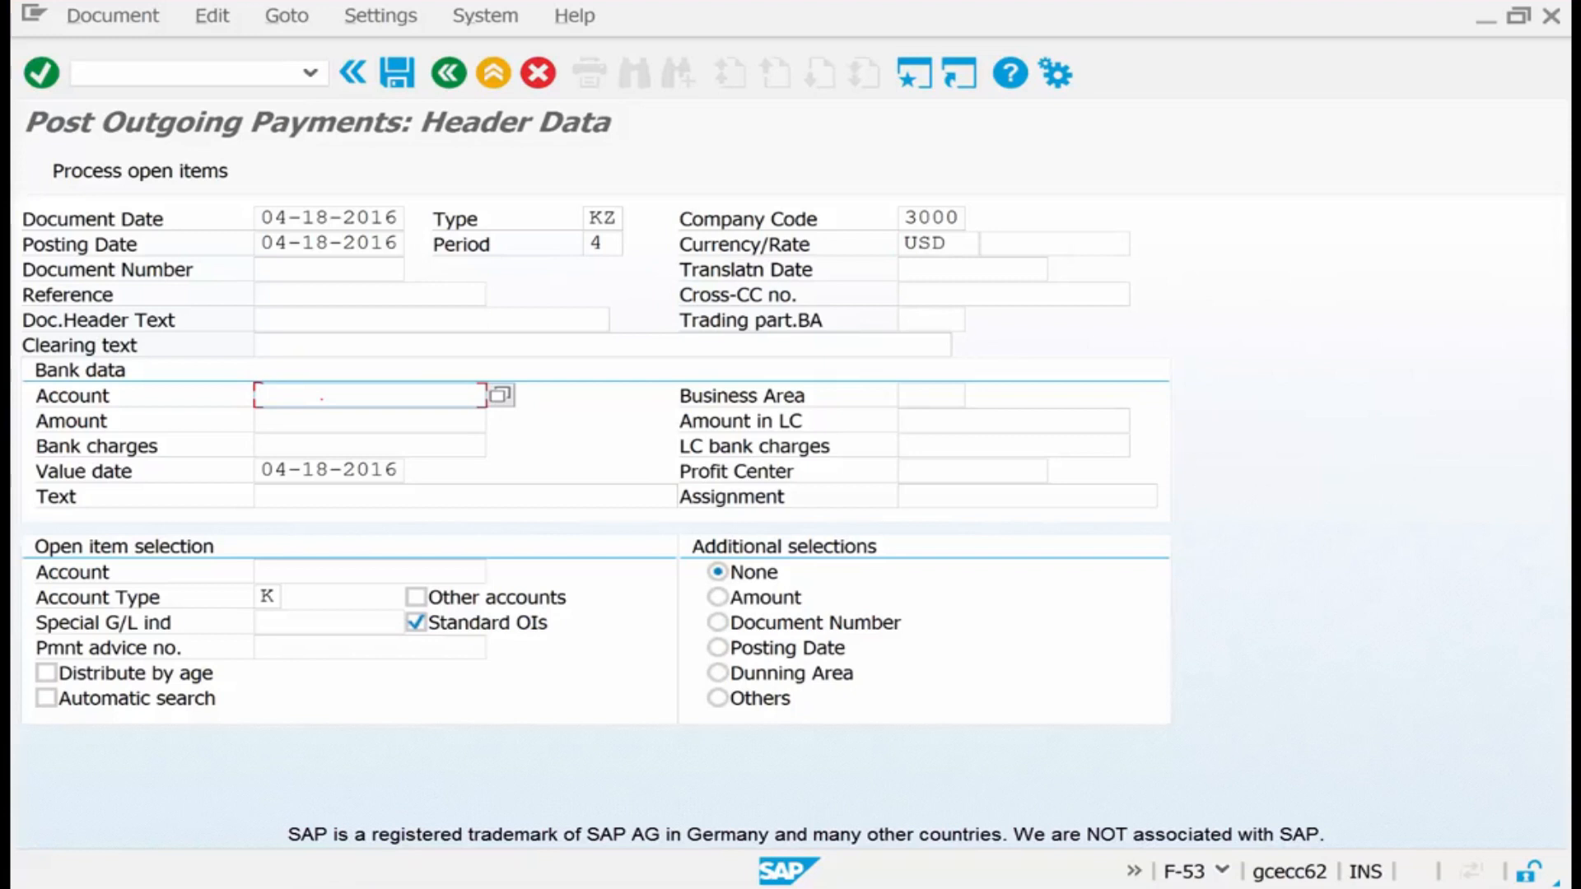
type("110002")
Step: Enter the vendor account number of ABC Supply Company for open item selection and list its open items, leaving the payment amount blank
left_click(323, 569)
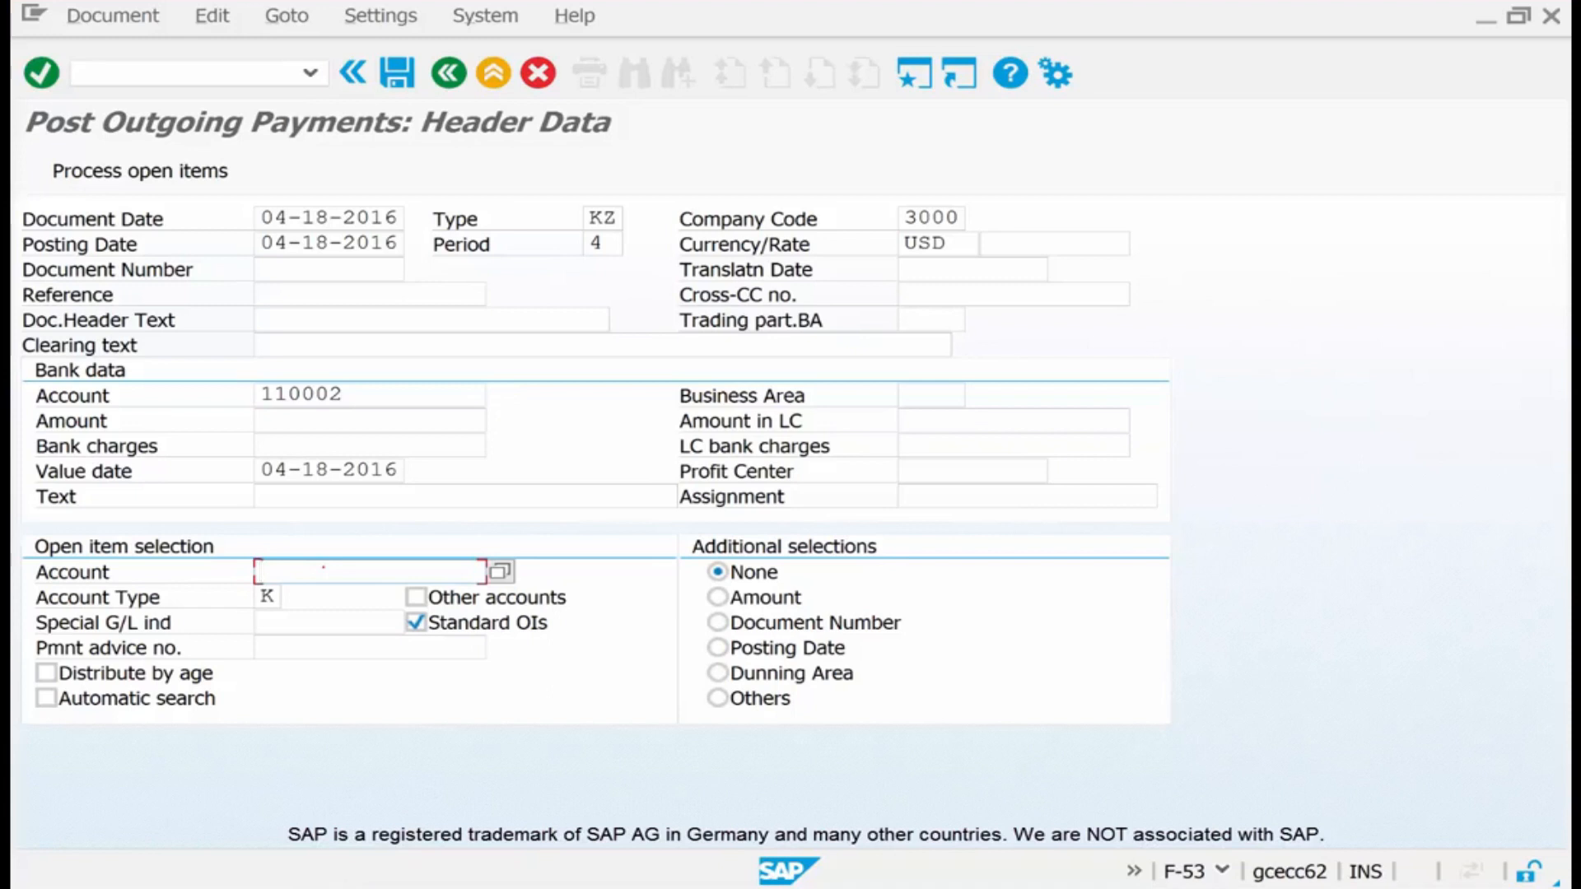
type("1222")
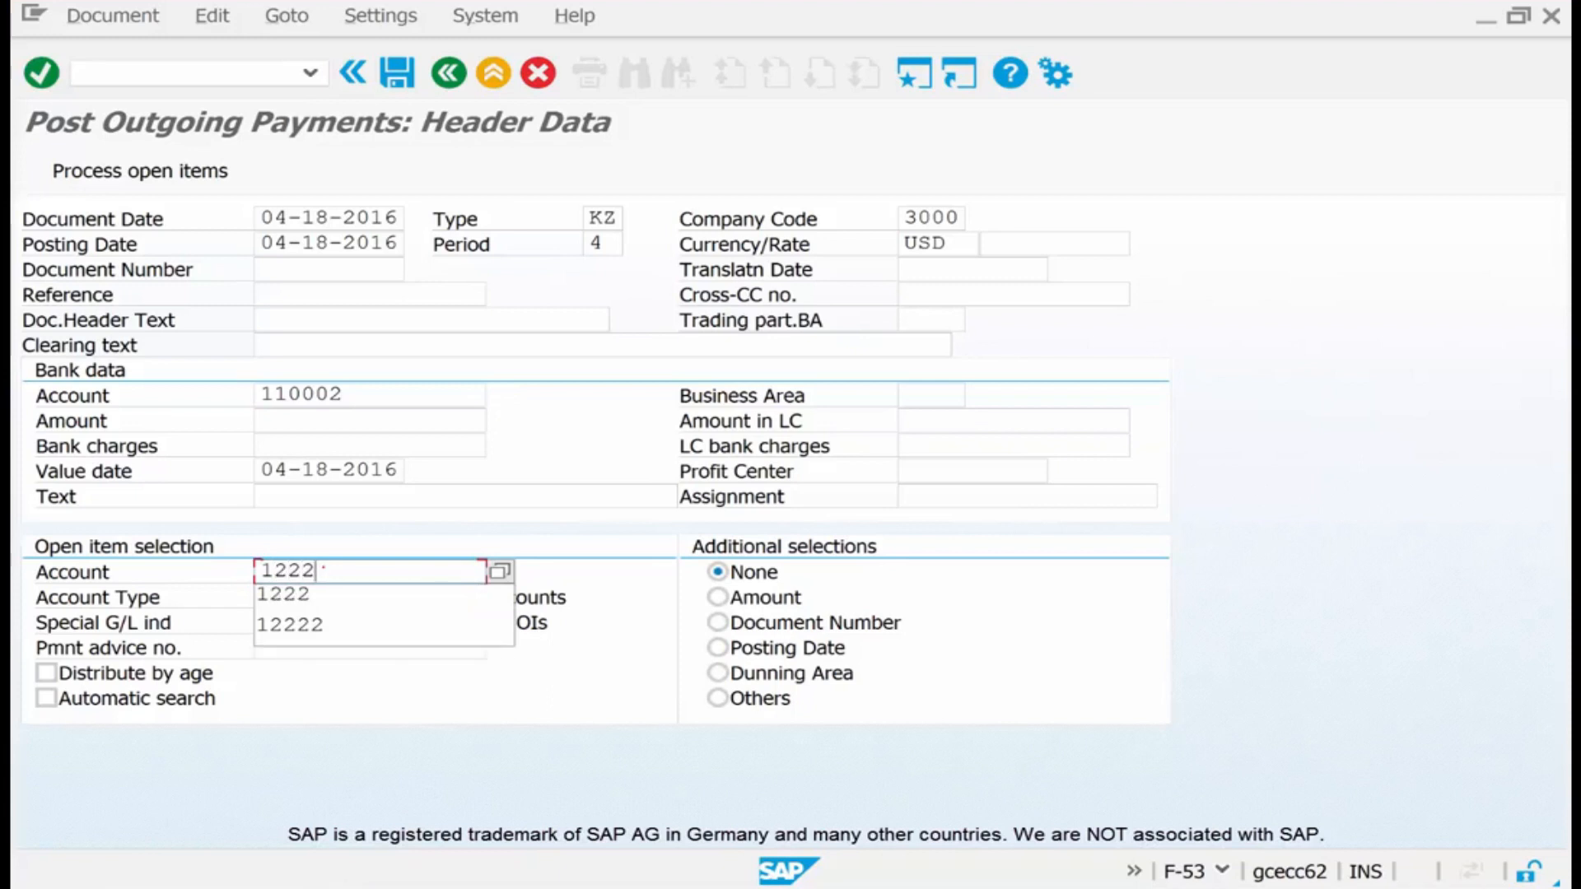
key("Return")
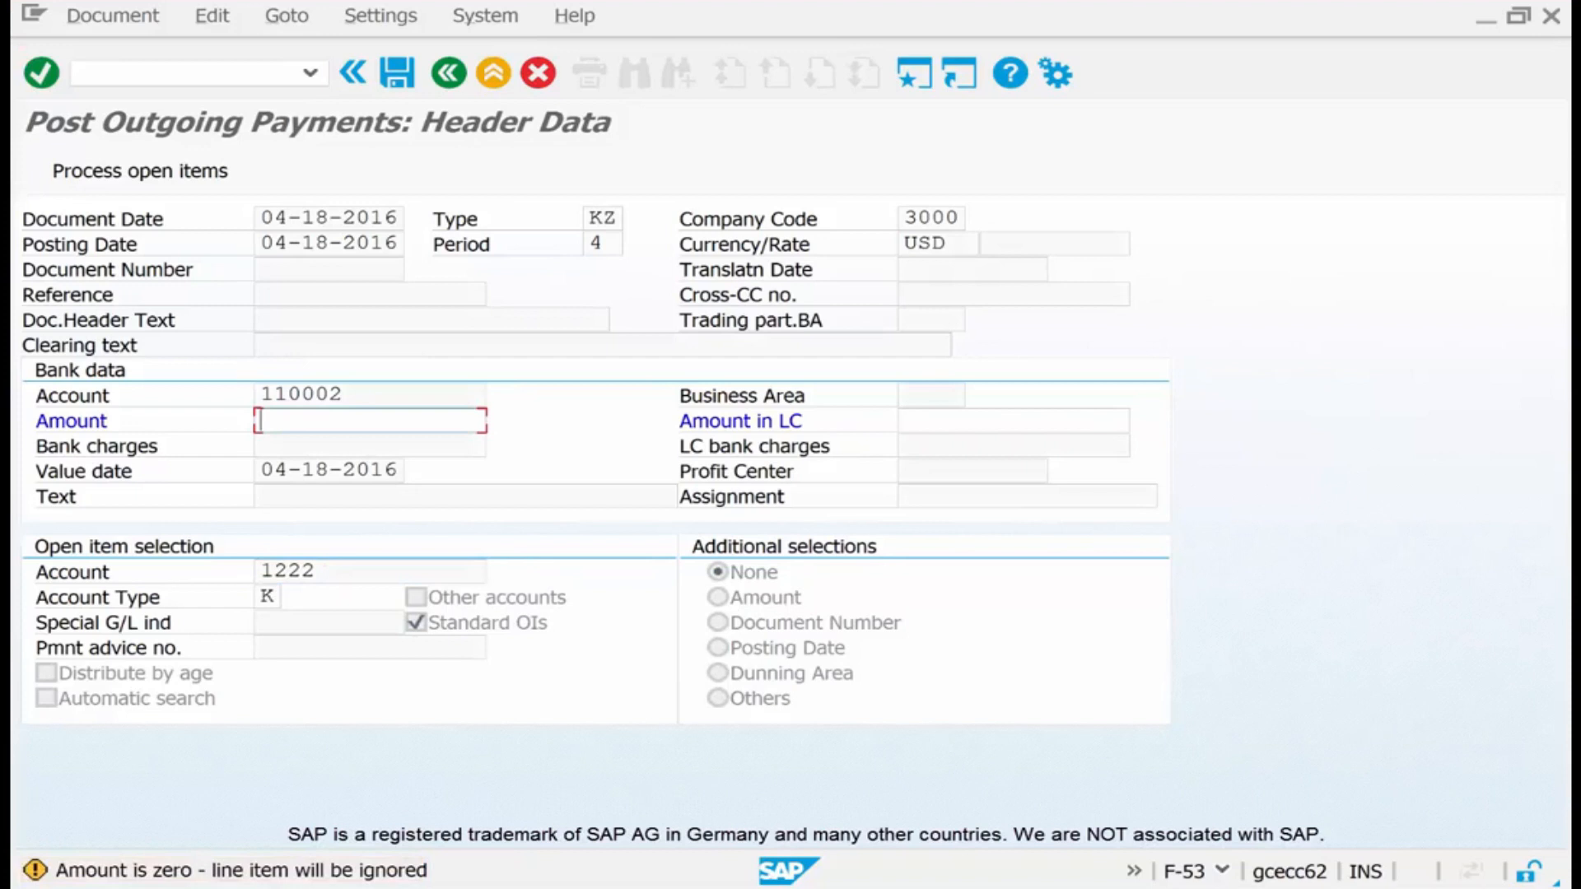
key("Return")
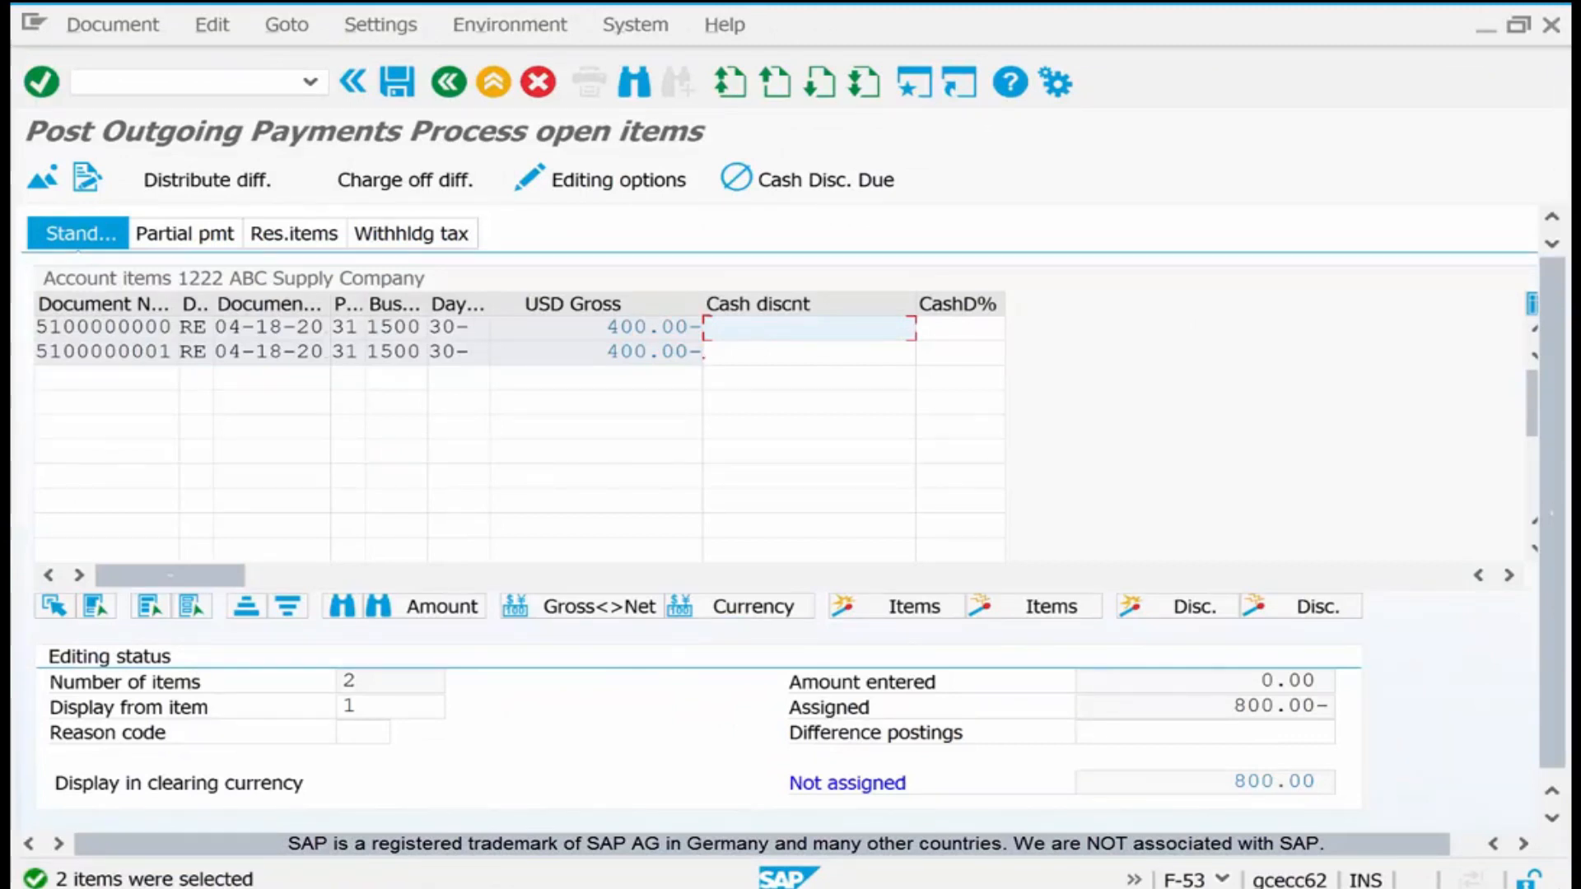
Step: Examine the USD gross amounts and cash discount of the vendor's open invoice items
double_click(615, 327)
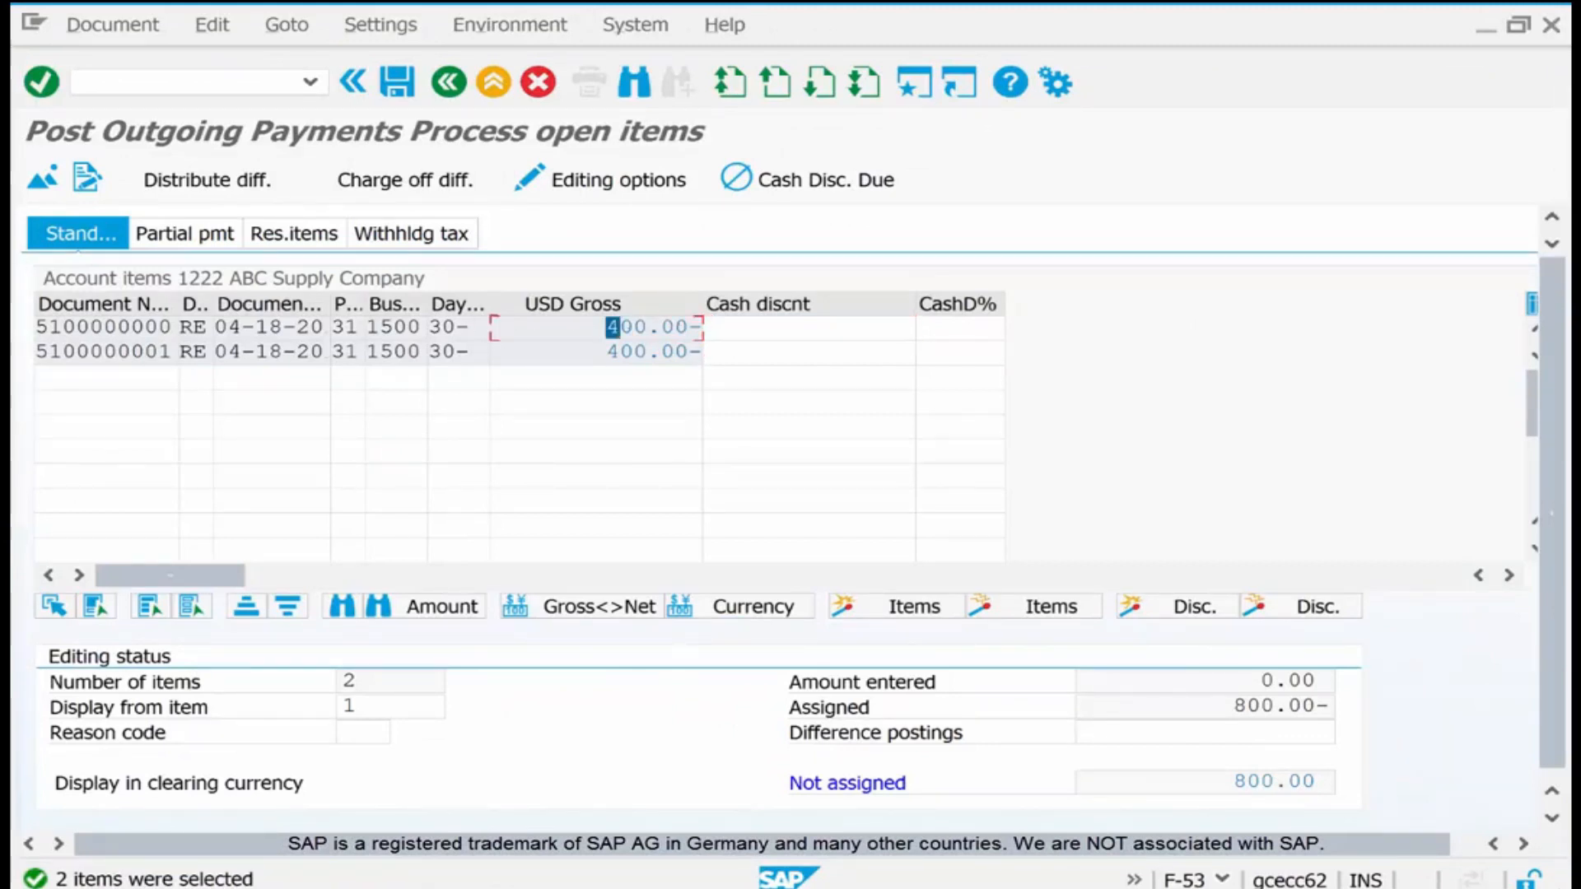
left_click_drag(607, 351, 689, 351)
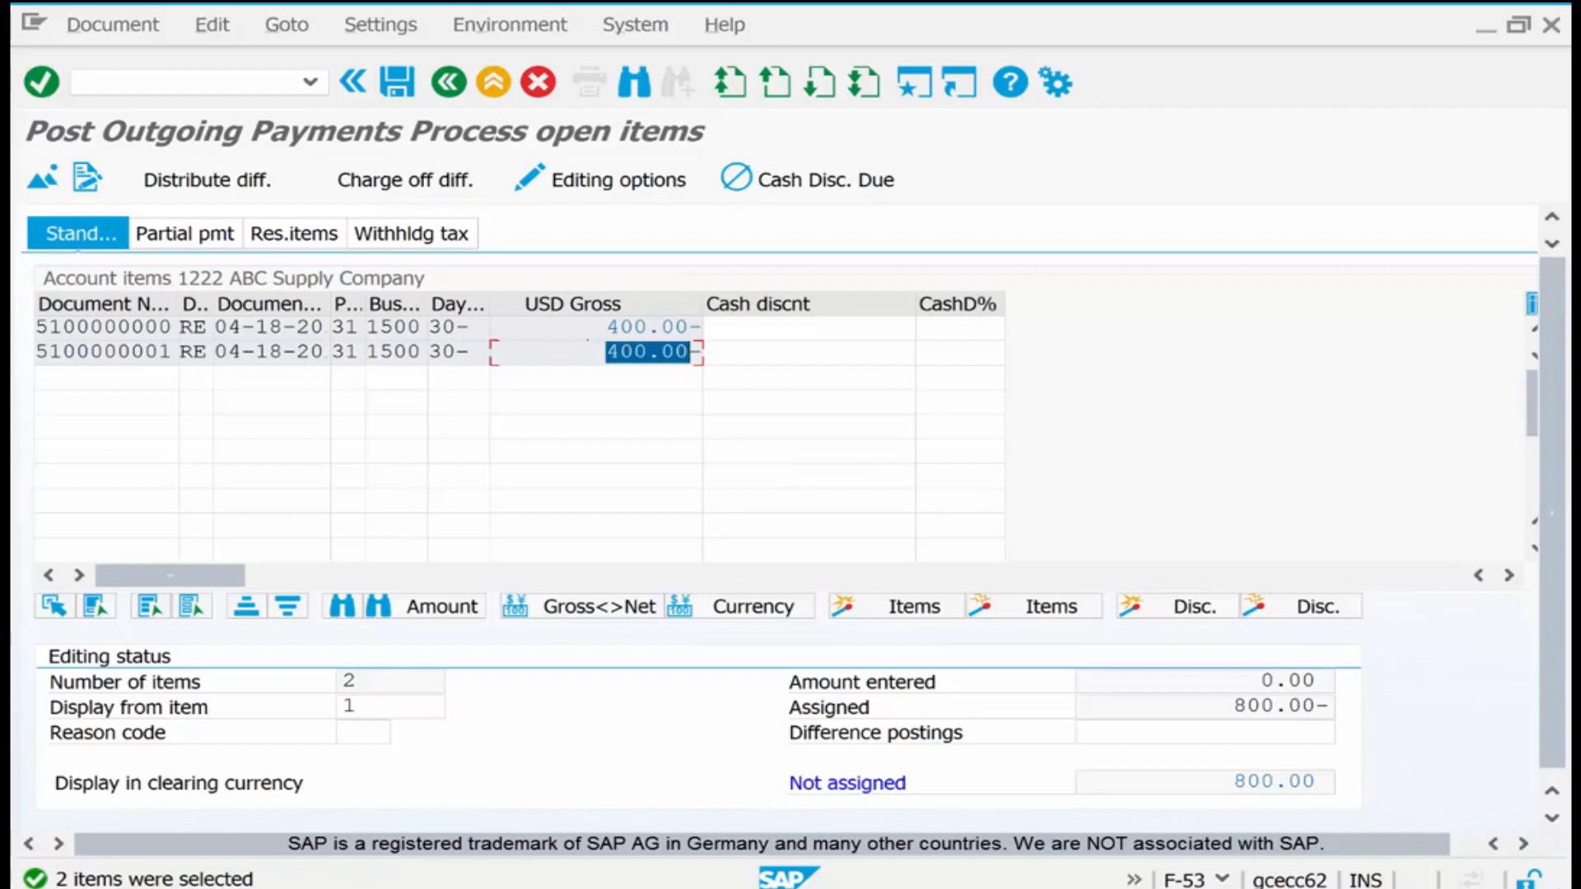
left_click(573, 304)
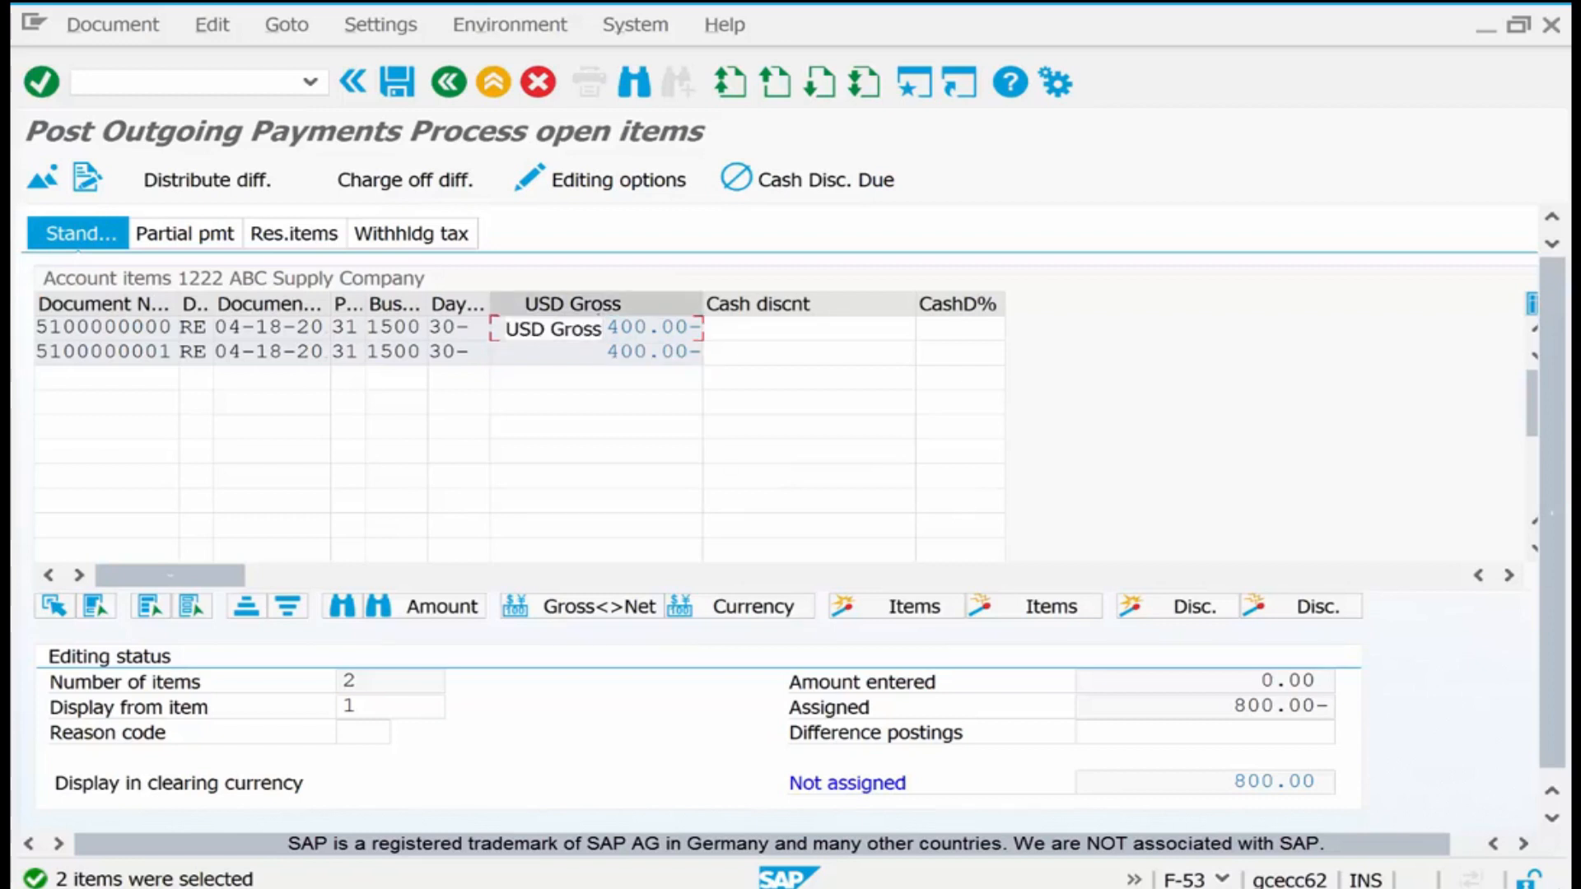
left_click(608, 353)
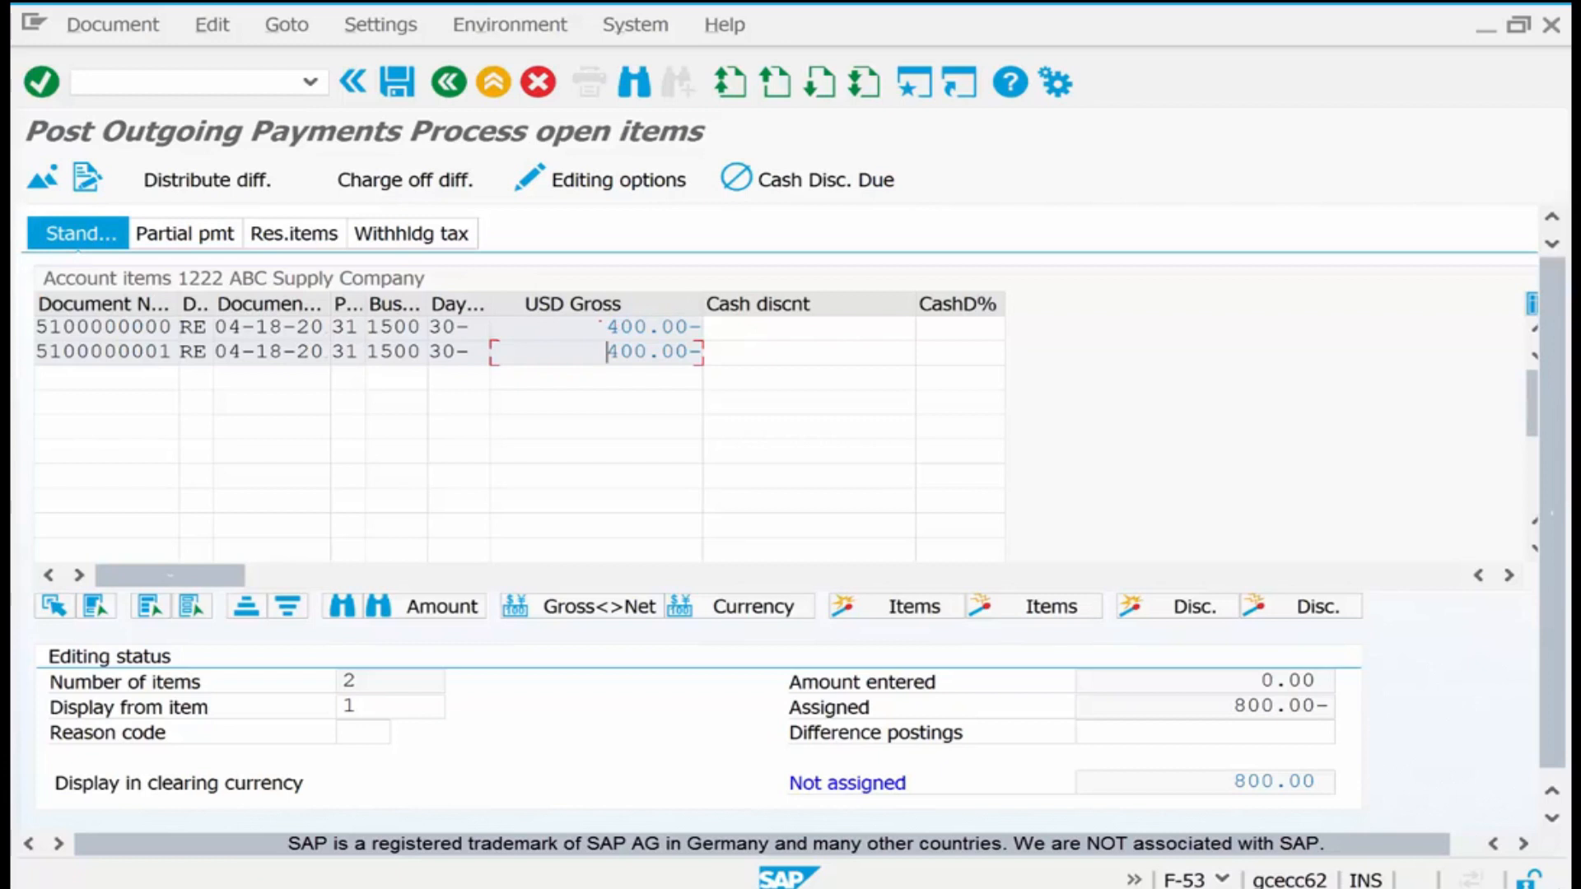
double_click(617, 328)
left_click_drag(601, 352, 677, 352)
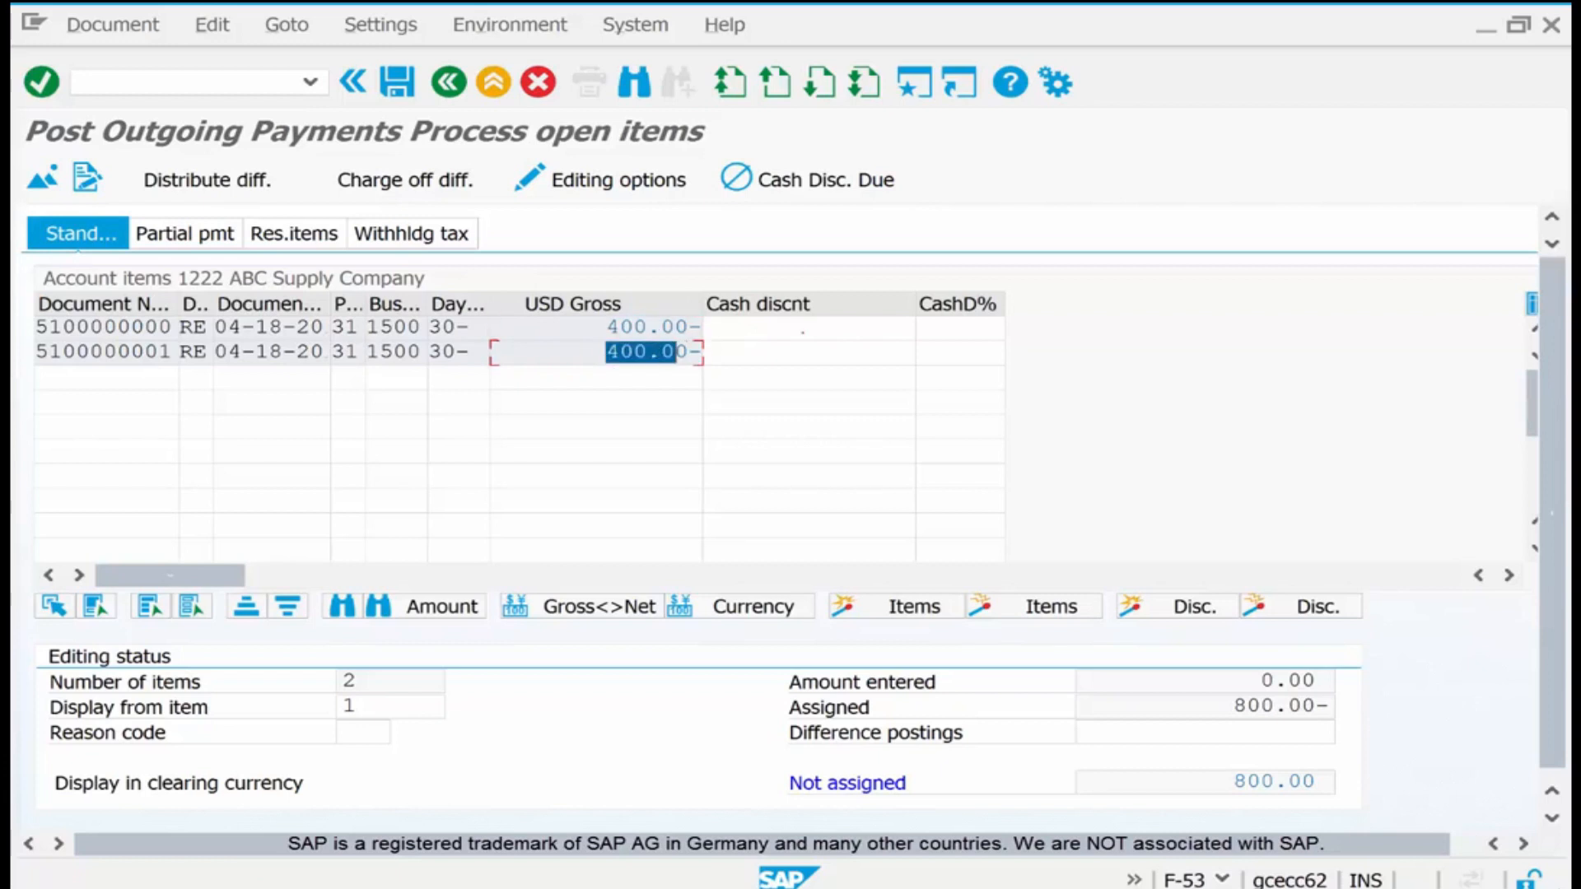
left_click(802, 331)
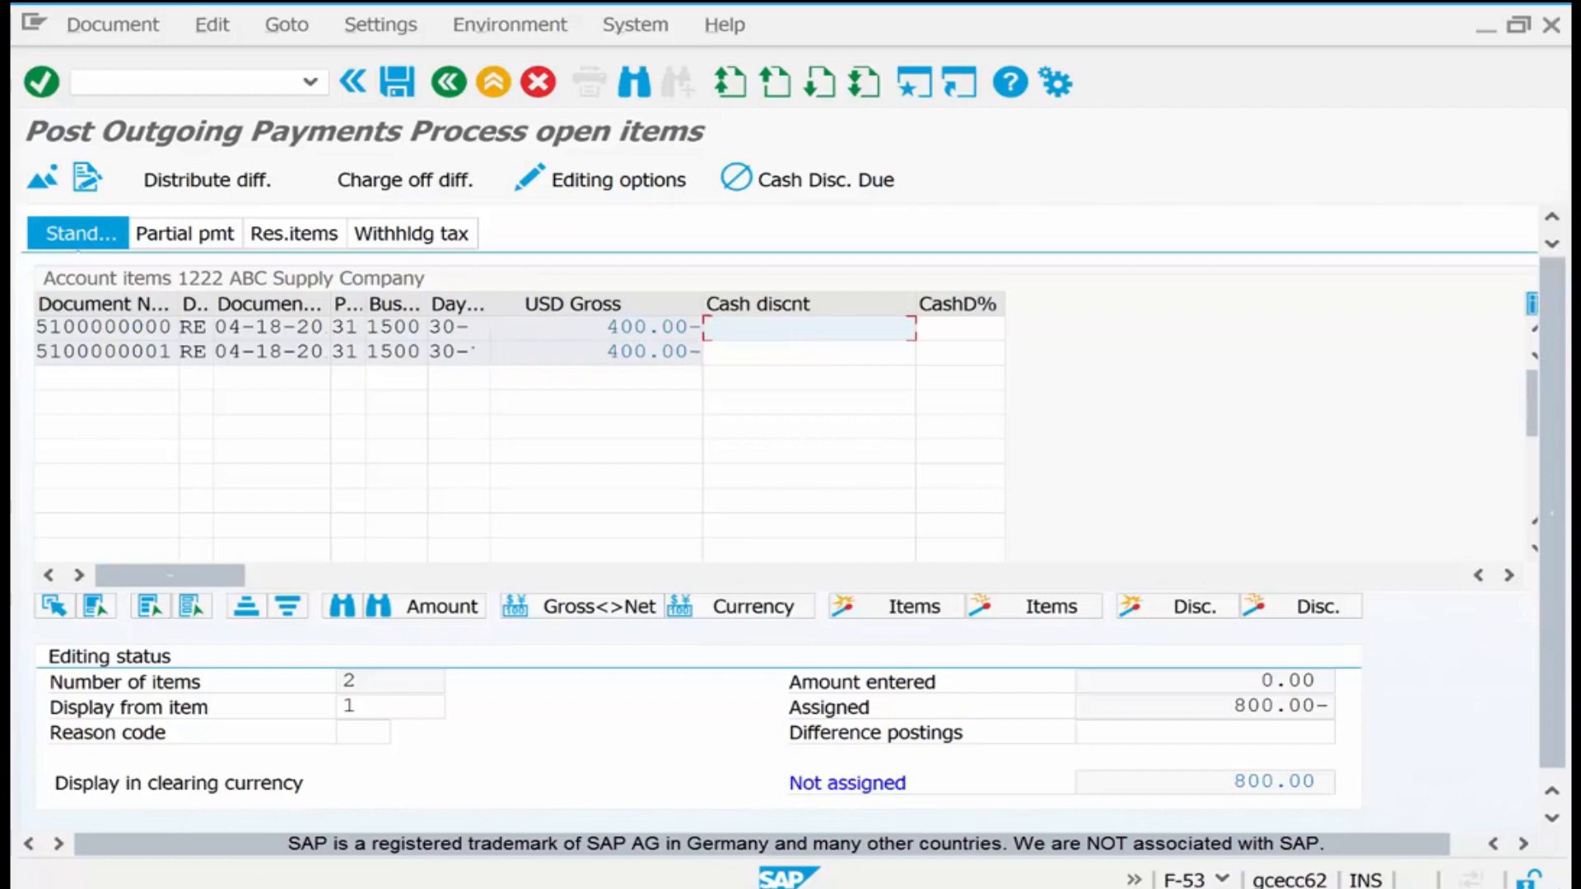
Step: Deactivate the second open invoice item and post the outgoing payment of 400.00 USD for the first one
left_click_drag(605, 352, 690, 352)
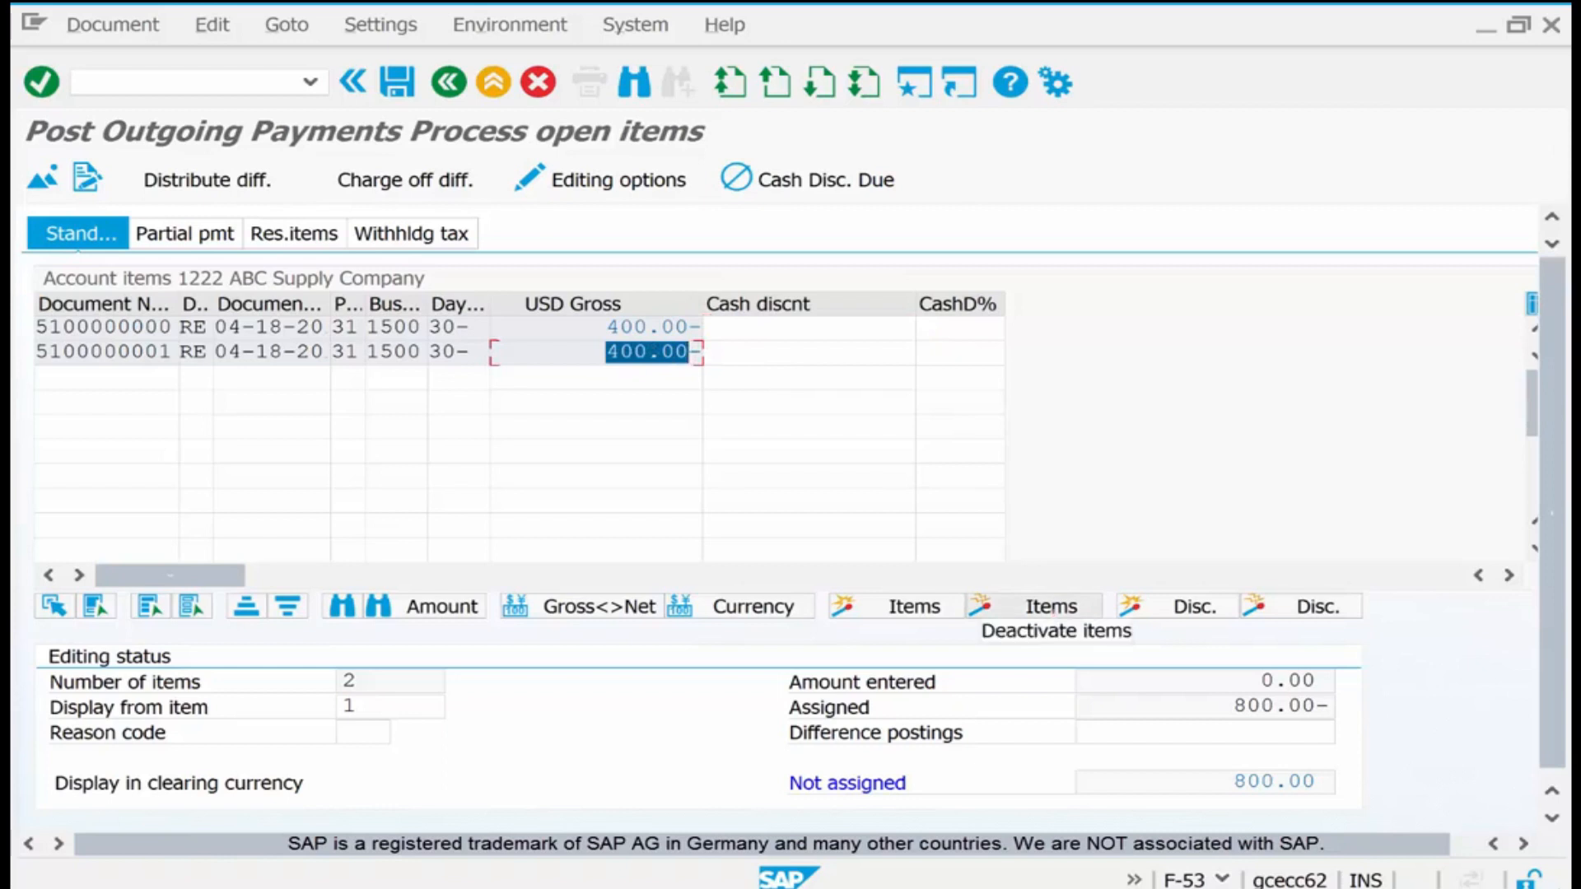
left_click(1034, 607)
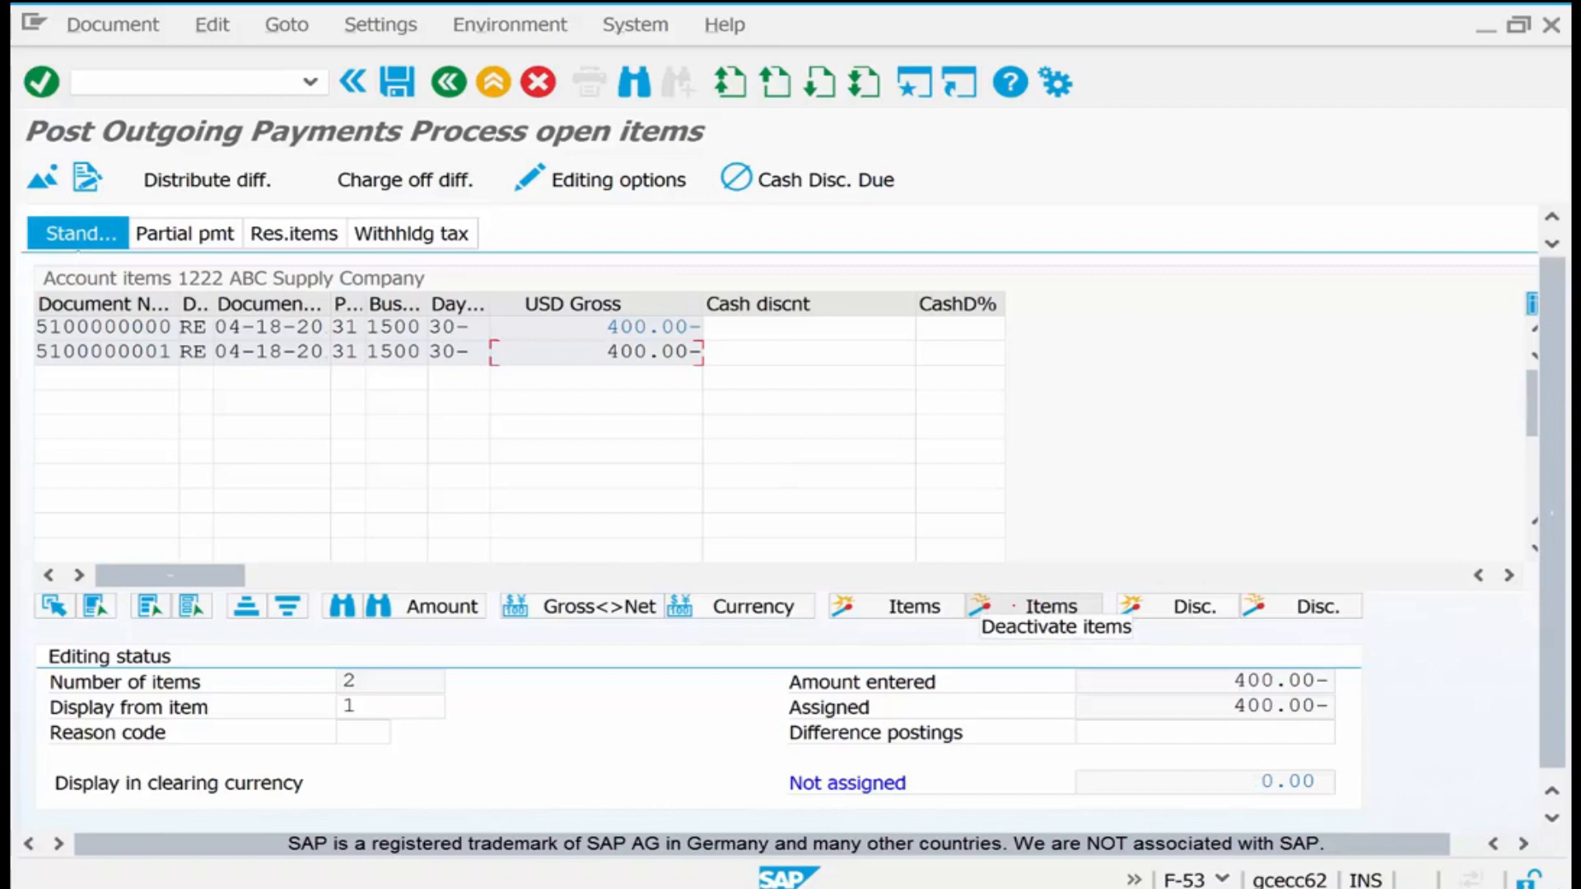
left_click(397, 82)
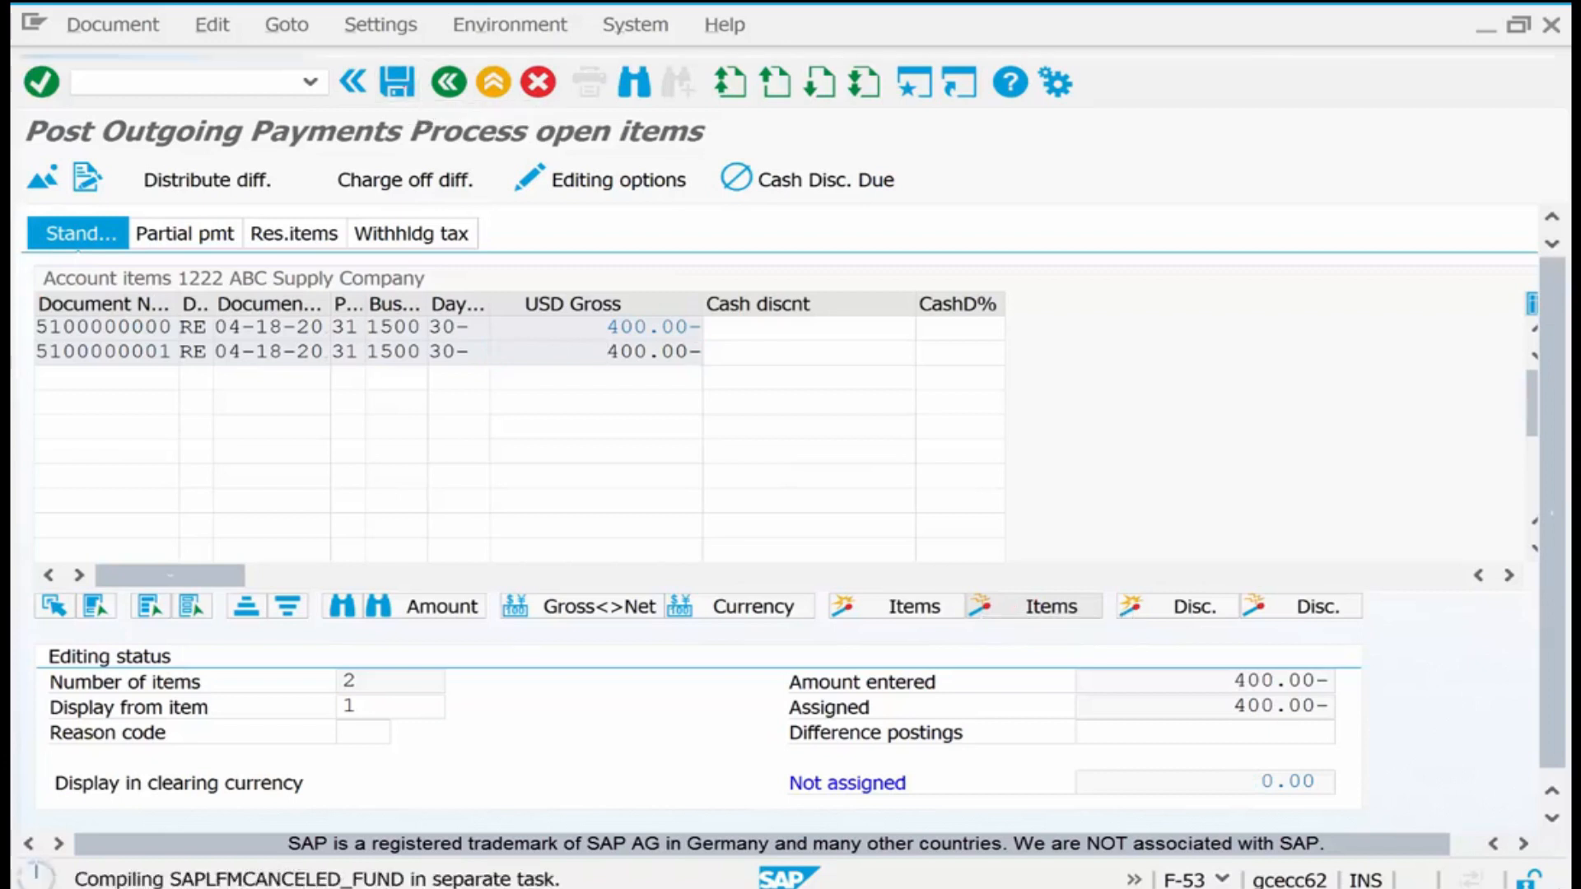